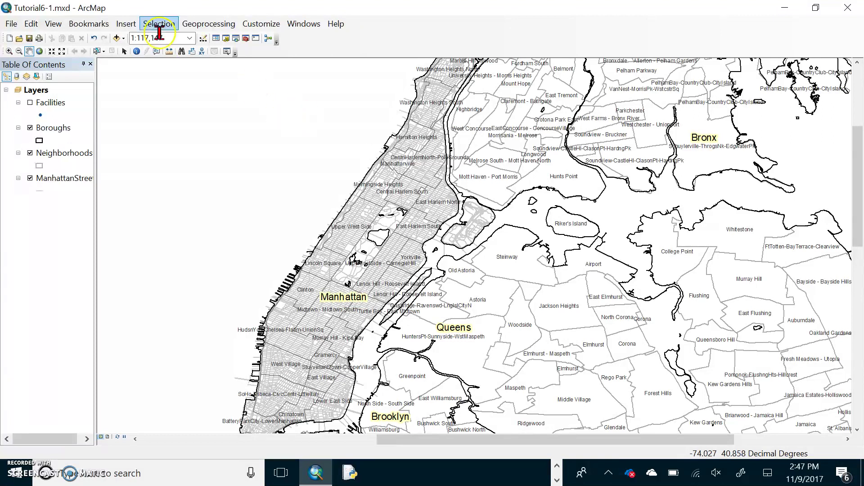
Jump the map to the Manhattan bookmark to show the whole borough beside Queens and the Bronx
{"action": "left_click", "coordinate": [91, 24]}
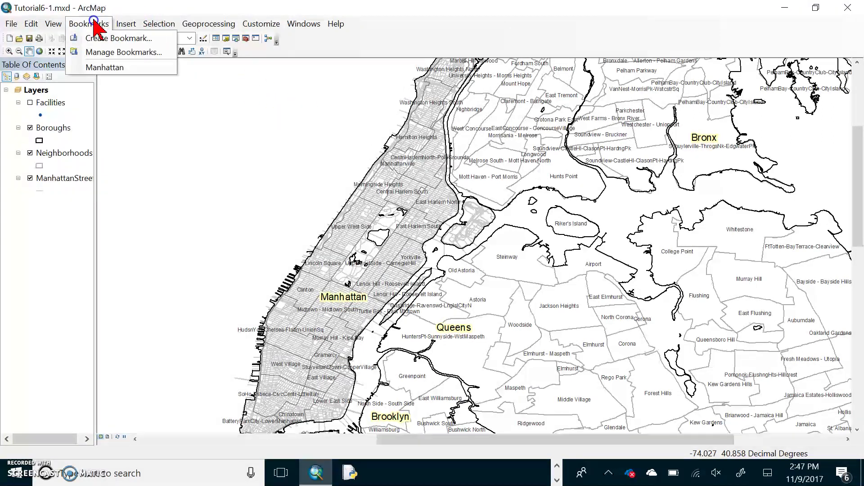
{"action": "left_click", "coordinate": [108, 68]}
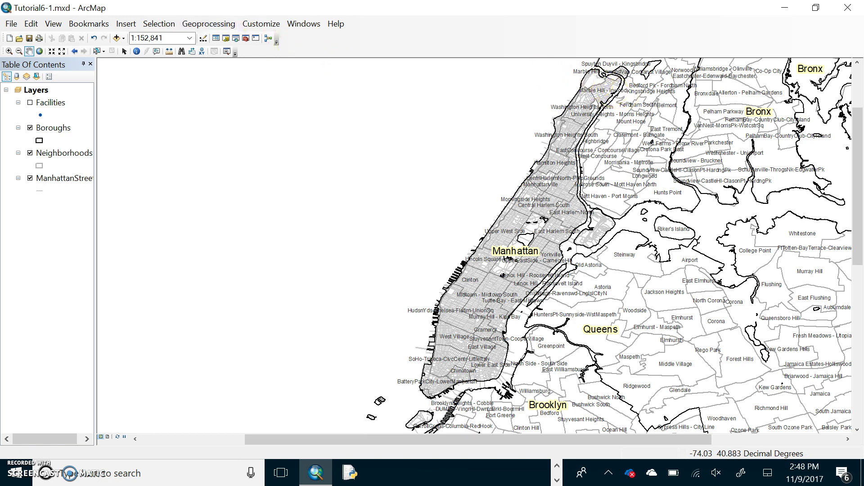
Save the map document as Tutorial6-1-KLEEN.mxd, replacing the existing file
{"action": "left_click", "coordinate": [13, 24]}
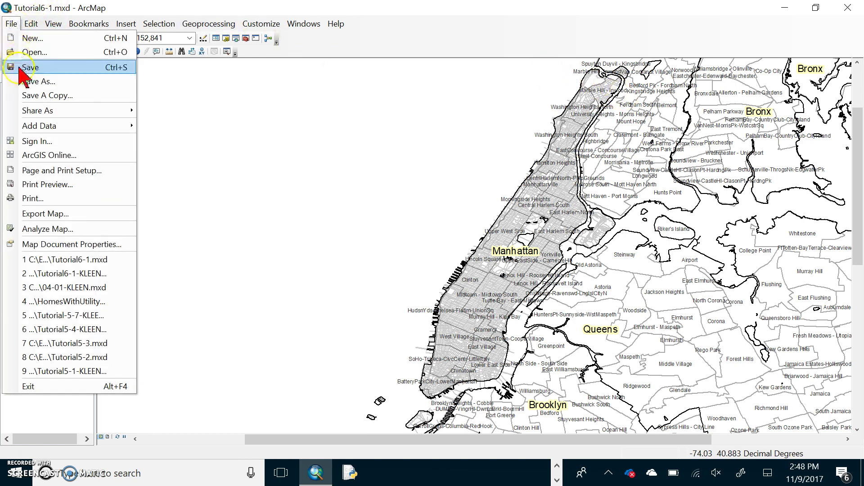
{"action": "left_click", "coordinate": [26, 81]}
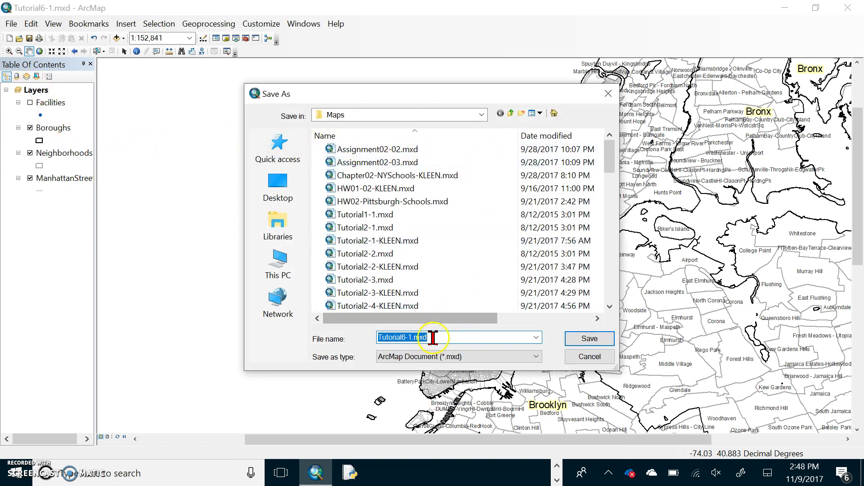
{"action": "left_click", "coordinate": [413, 336]}
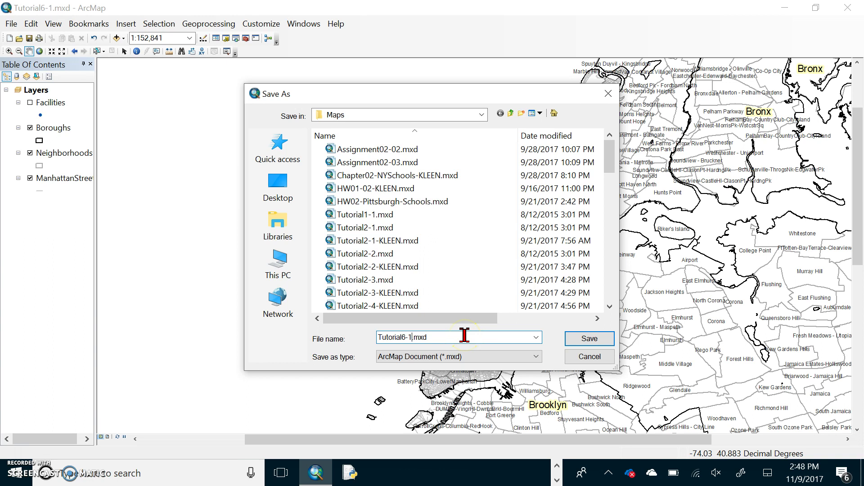
{"action": "type", "text": "-KLEEN"}
{"action": "key", "text": "Return"}
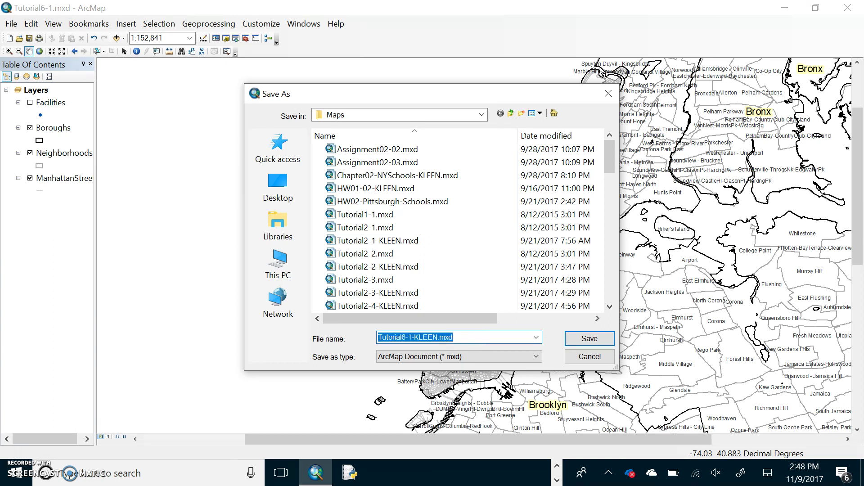
{"action": "left_click", "coordinate": [471, 242]}
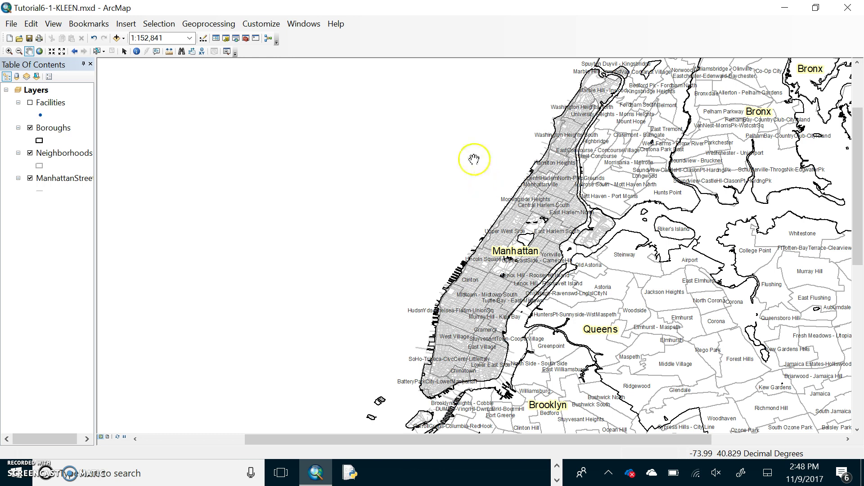
Start a Select By Attributes query on the Neighborhoods layer
{"action": "left_click", "coordinate": [151, 25]}
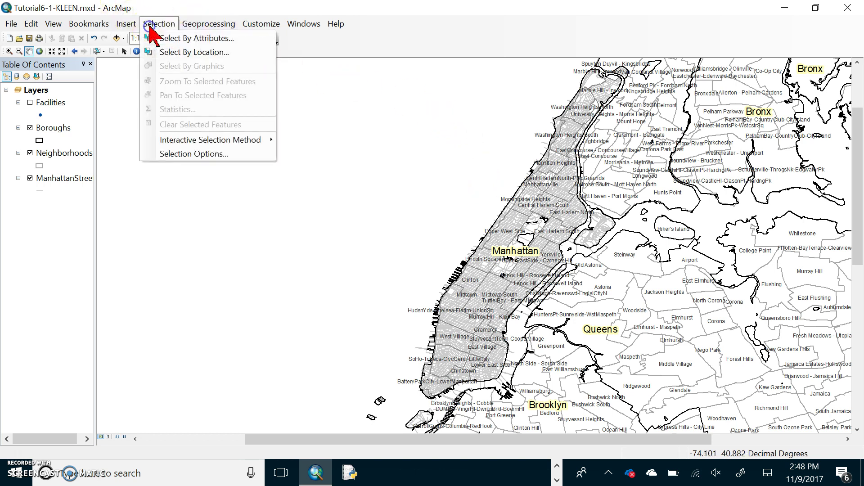
{"action": "left_click", "coordinate": [168, 38]}
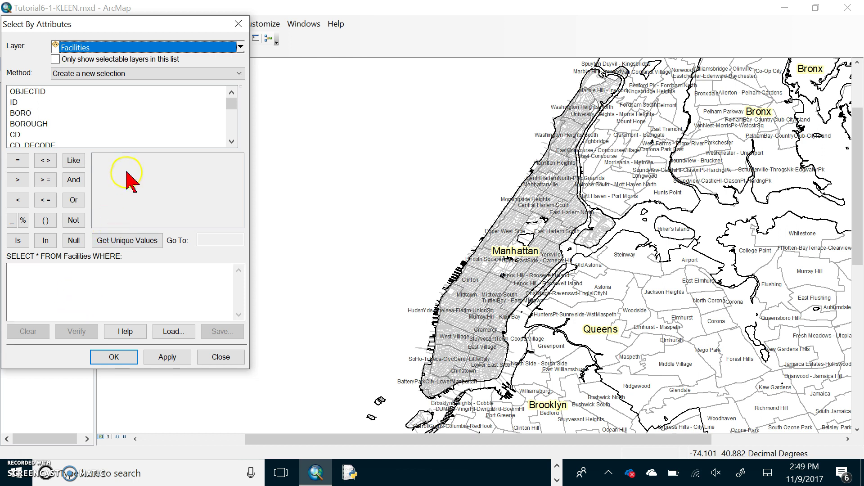
{"action": "left_click", "coordinate": [241, 47]}
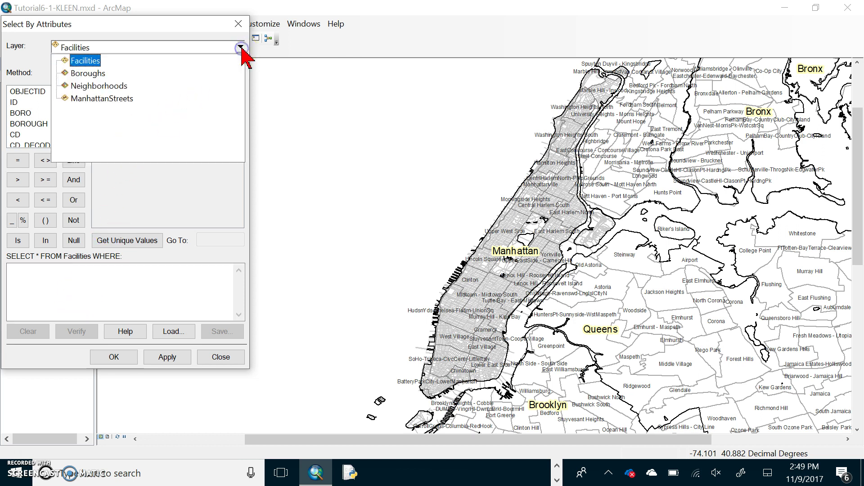
{"action": "left_click", "coordinate": [186, 86]}
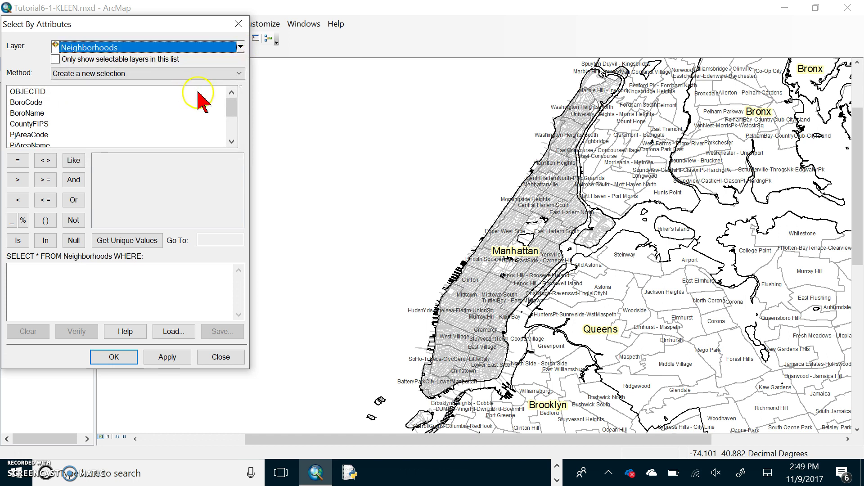
{"action": "left_click", "coordinate": [234, 99]}
{"action": "left_click_drag", "start_coordinate": [234, 99], "coordinate": [230, 130]}
Build the query Name = 'Lower East Side' using the field's unique values
{"action": "left_click", "coordinate": [20, 135]}
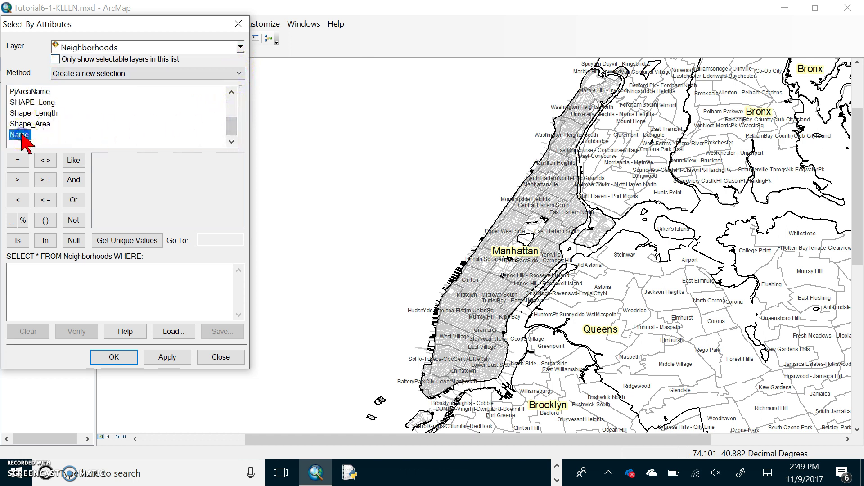
{"action": "double_click", "coordinate": [21, 135]}
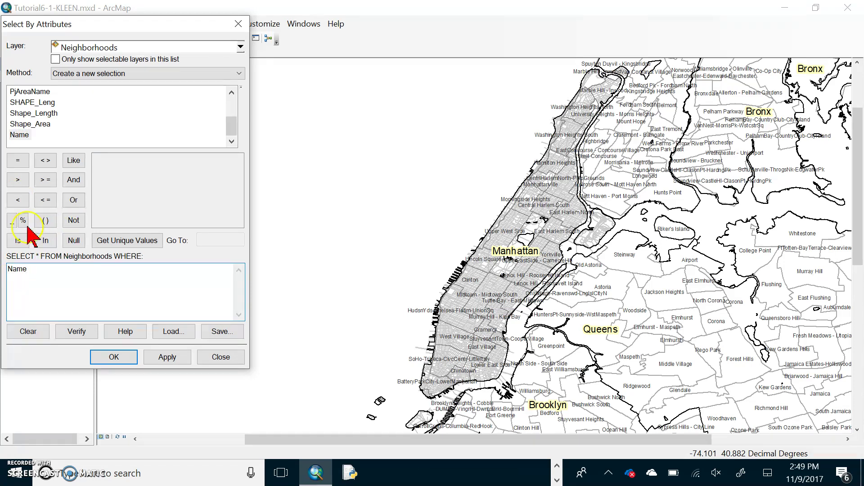
{"action": "left_click", "coordinate": [16, 160]}
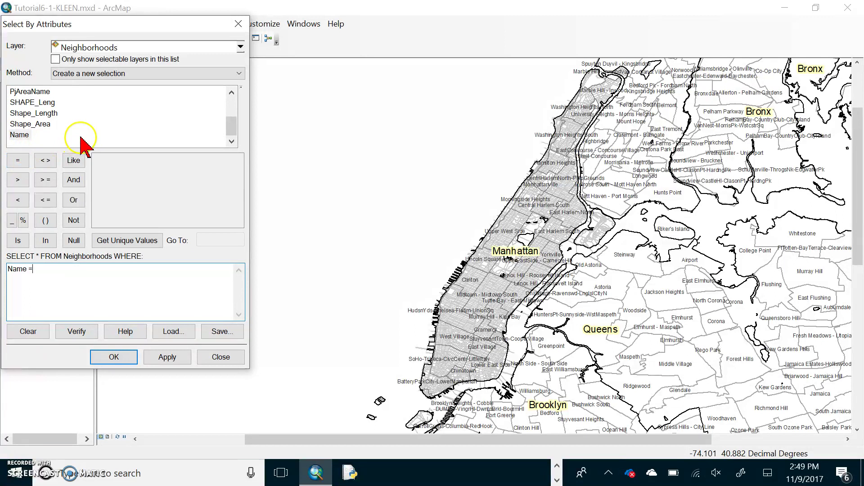
{"action": "left_click", "coordinate": [122, 242]}
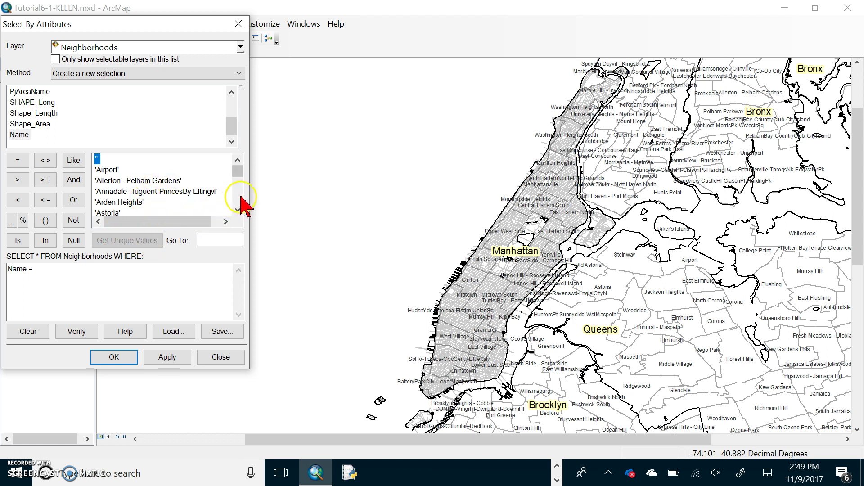
{"action": "left_click_drag", "start_coordinate": [241, 198], "coordinate": [241, 200]}
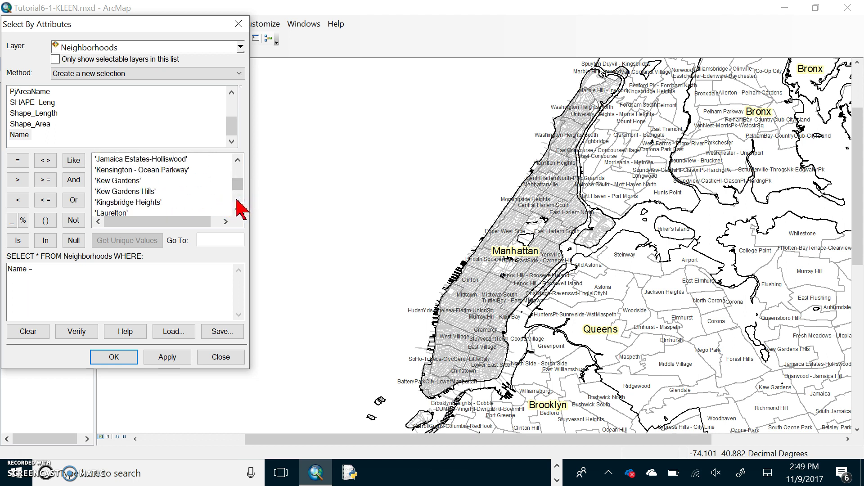
{"action": "left_click", "coordinate": [240, 206]}
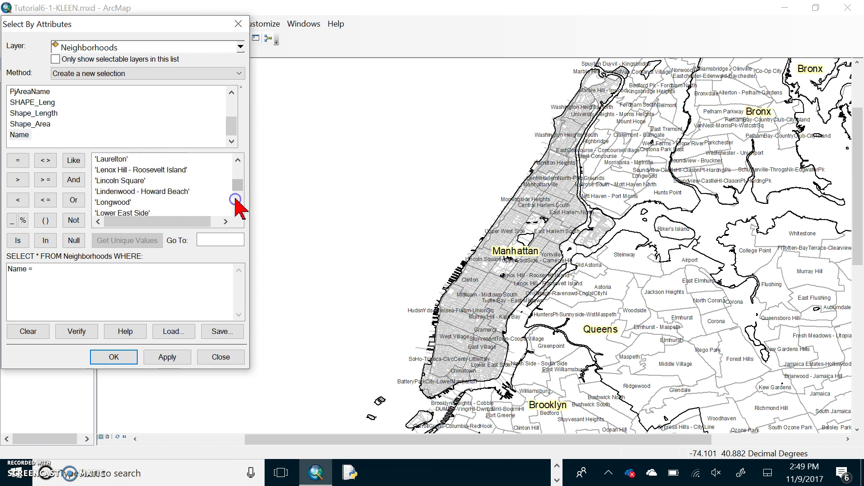
{"action": "left_click", "coordinate": [143, 213]}
{"action": "double_click", "coordinate": [143, 213]}
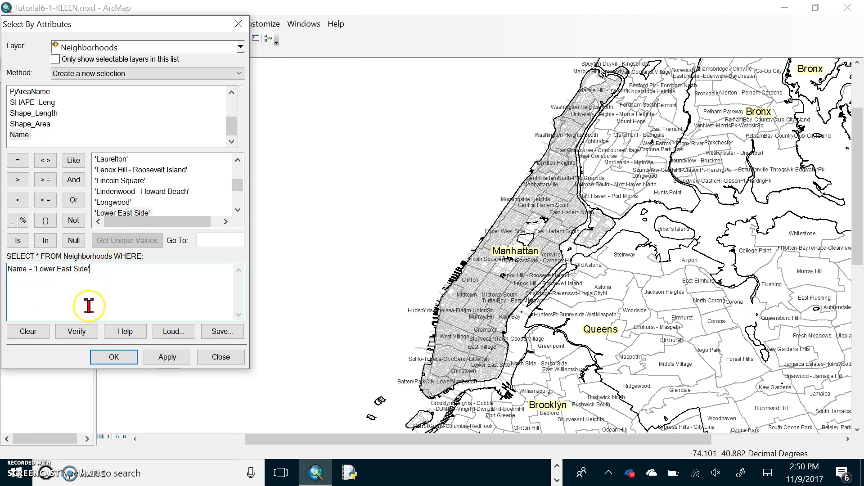
Run the query to select the Lower East Side neighborhood
{"action": "left_click", "coordinate": [114, 357]}
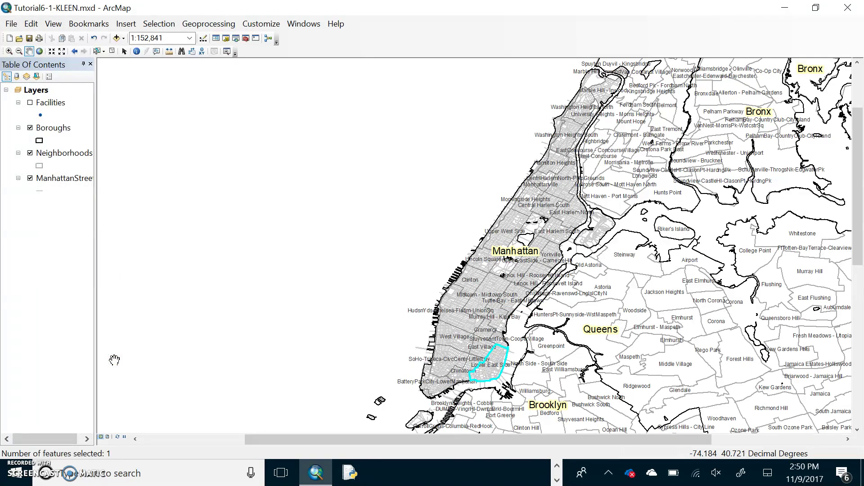
{"action": "left_click", "coordinate": [115, 357]}
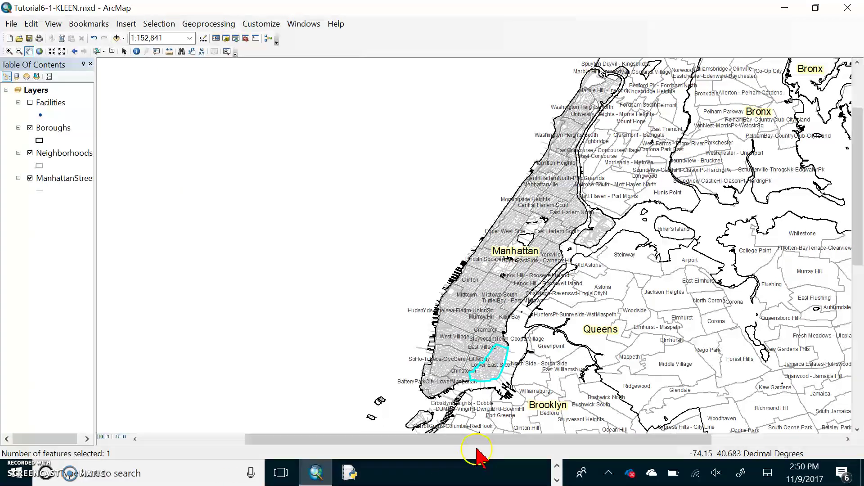
{"action": "left_click", "coordinate": [503, 345]}
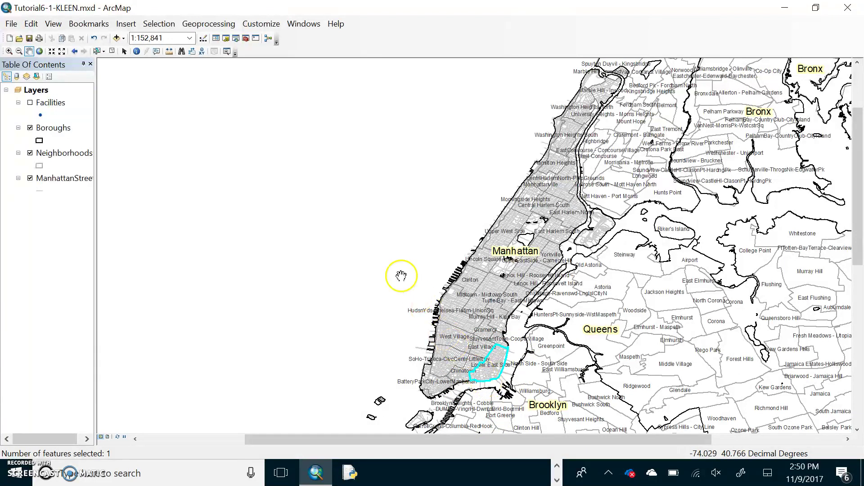
Zoom the map to the selected Lower East Side at about 1:16,884
{"action": "left_click", "coordinate": [159, 26]}
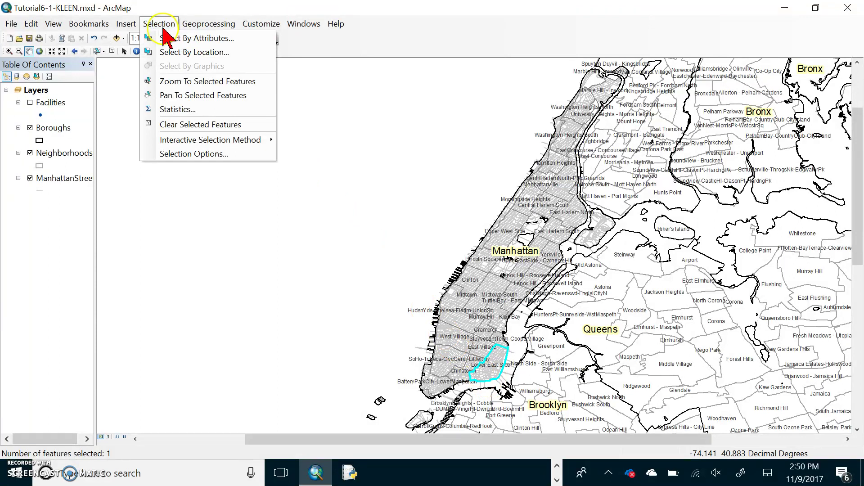
{"action": "left_click", "coordinate": [194, 83]}
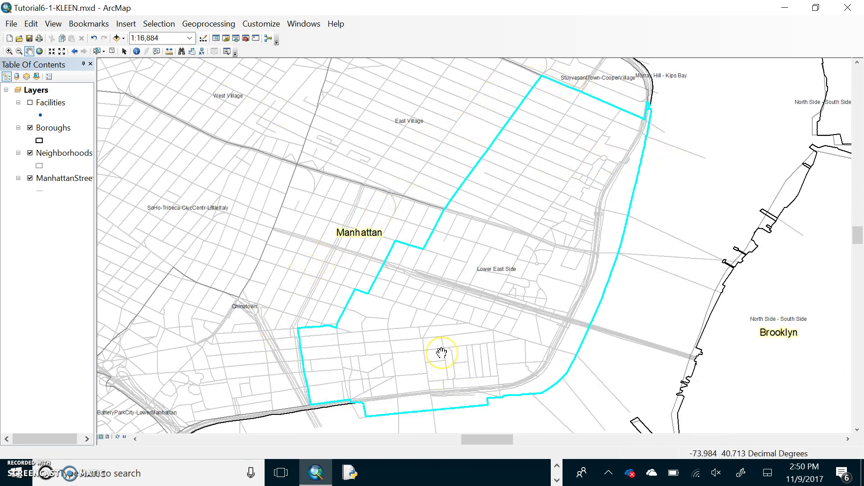
{"action": "left_click_drag", "start_coordinate": [442, 353], "coordinate": [428, 316]}
{"action": "left_click_drag", "start_coordinate": [428, 316], "coordinate": [428, 312]}
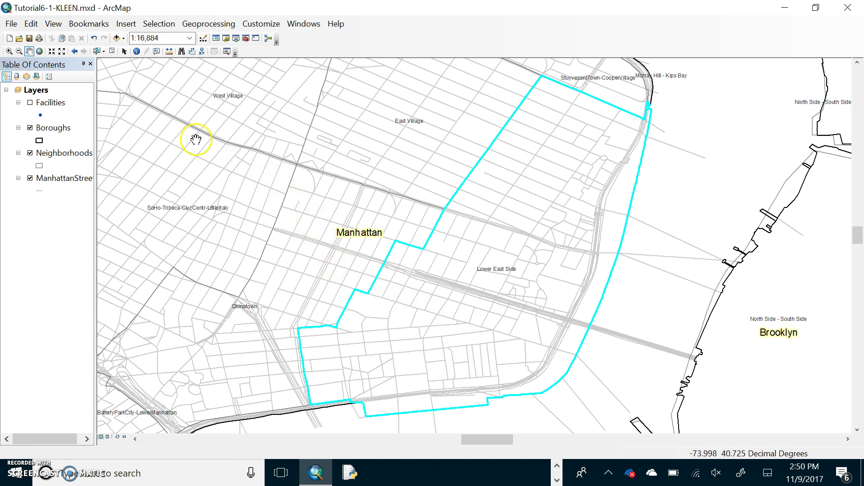
{"action": "left_click", "coordinate": [53, 153]}
Begin exporting the selected Neighborhoods feature to a new dataset
{"action": "right_click", "coordinate": [53, 155]}
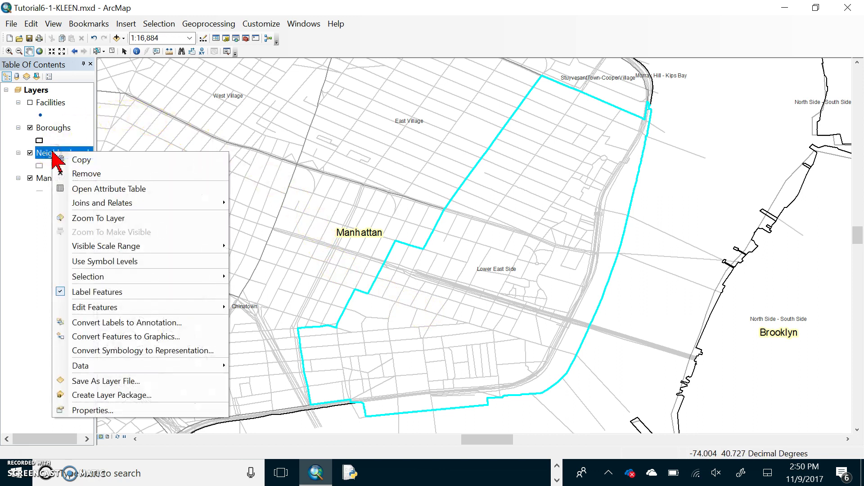
{"action": "left_click", "coordinate": [39, 156]}
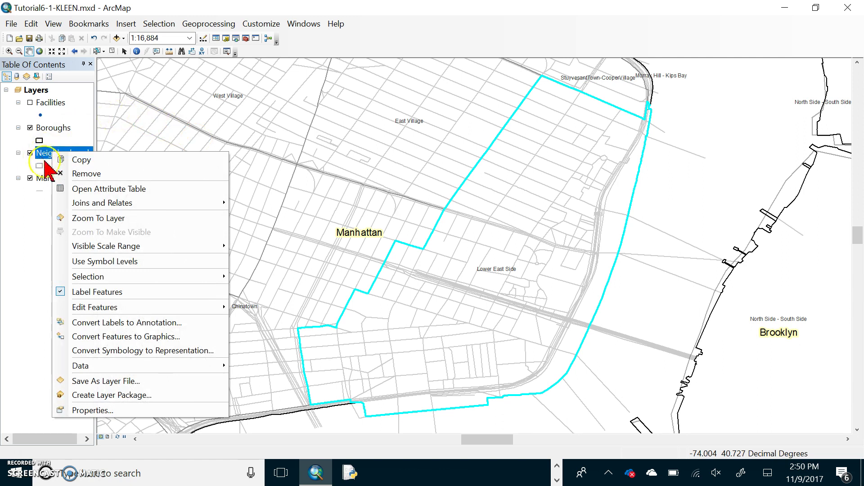
{"action": "left_click", "coordinate": [183, 382]}
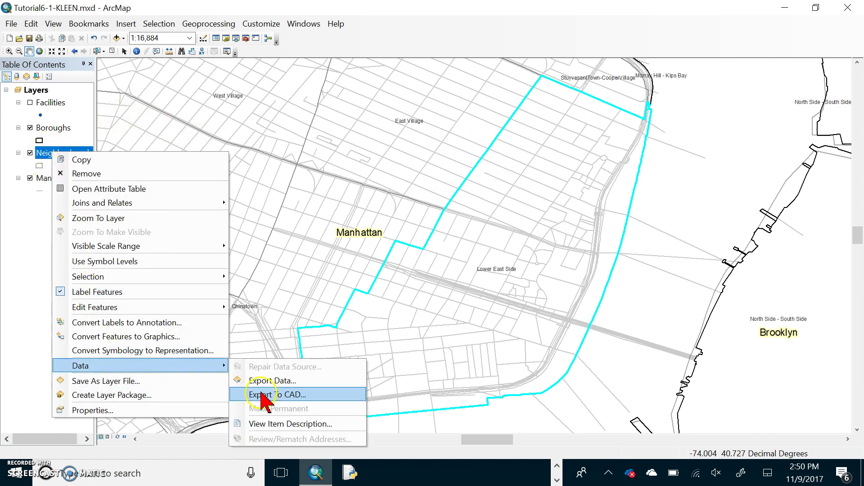
{"action": "left_click", "coordinate": [269, 381]}
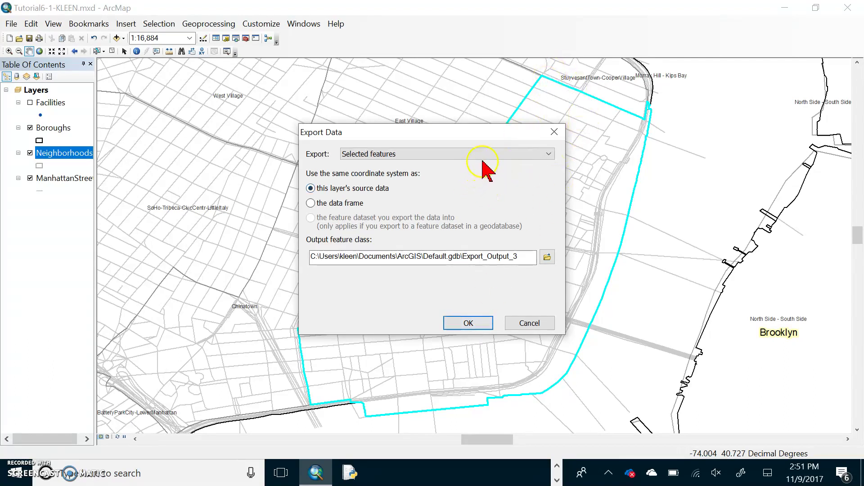
{"action": "left_click", "coordinate": [547, 257]}
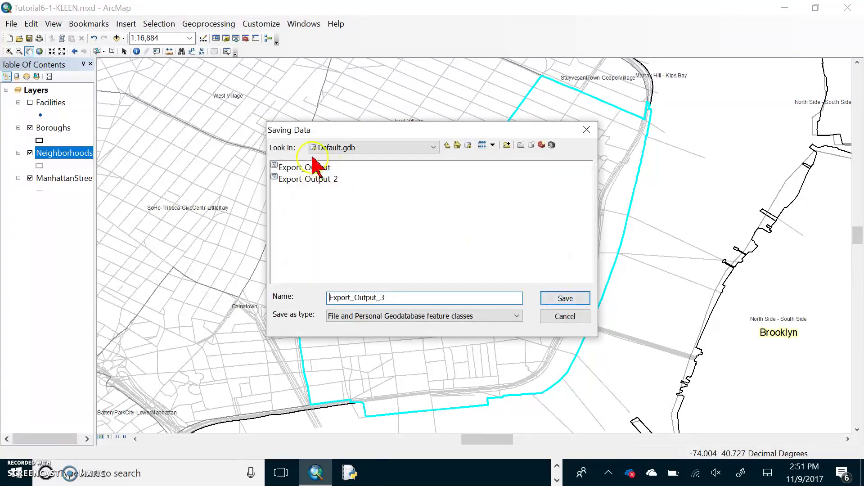
Set the output location to C:\EsriPress\GIST1\MyExercises\Chapter6\Chapter6.gdb
{"action": "left_click", "coordinate": [446, 146]}
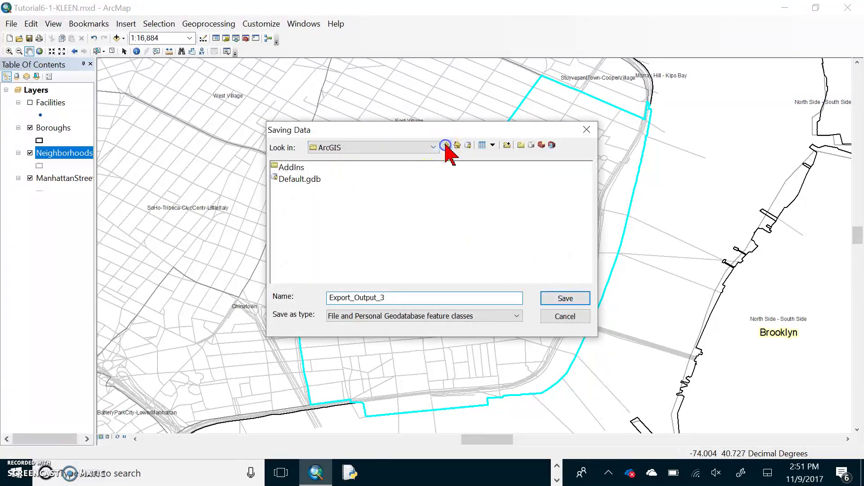
{"action": "left_click", "coordinate": [446, 146]}
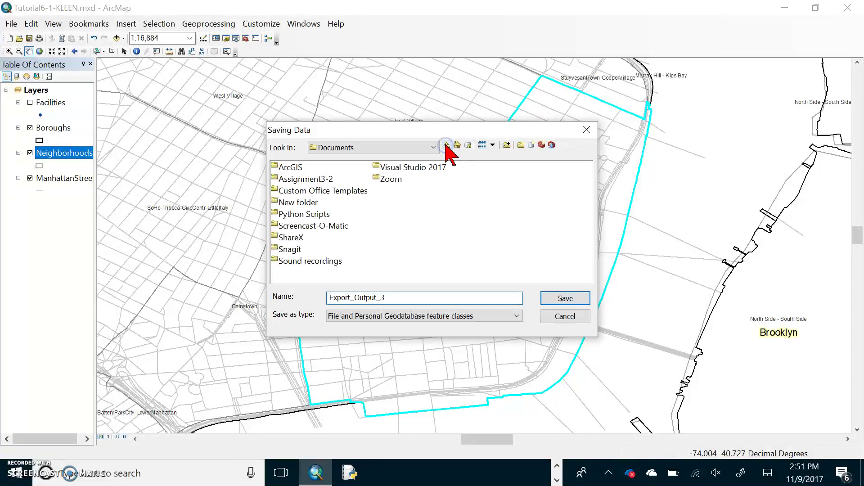
{"action": "left_click", "coordinate": [410, 153]}
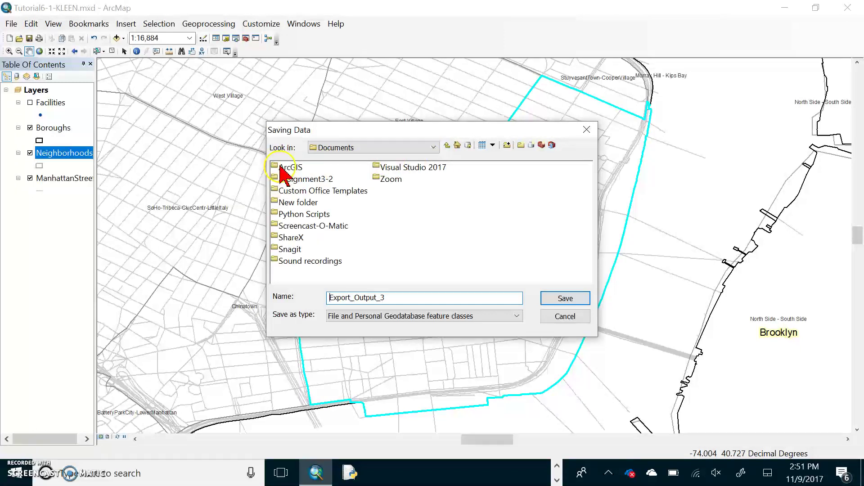
{"action": "left_click", "coordinate": [448, 145]}
{"action": "left_click", "coordinate": [448, 145]}
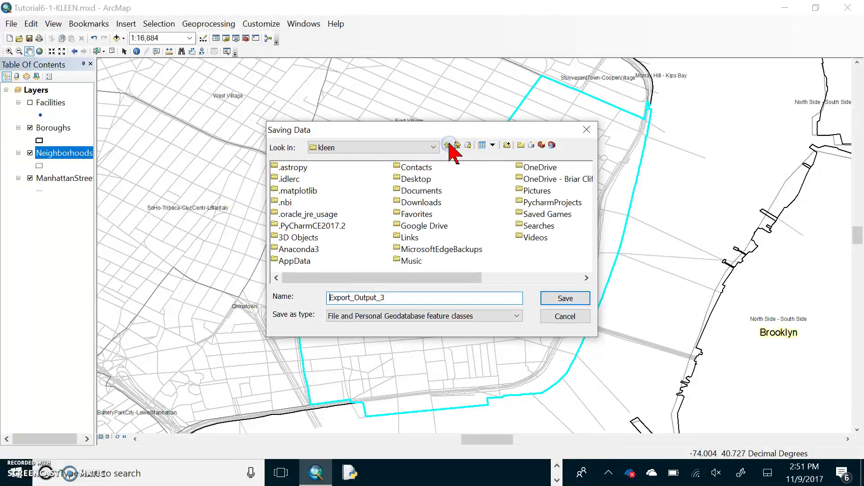
{"action": "left_click", "coordinate": [447, 145]}
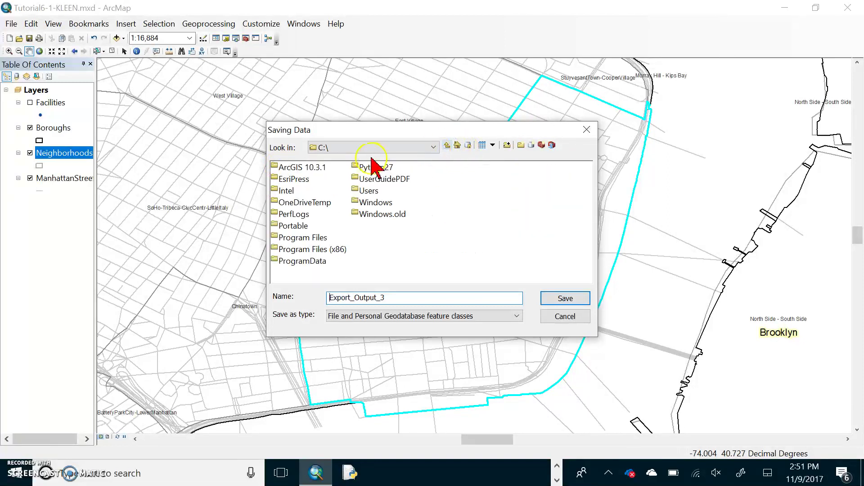
{"action": "double_click", "coordinate": [292, 179]}
{"action": "double_click", "coordinate": [289, 170]}
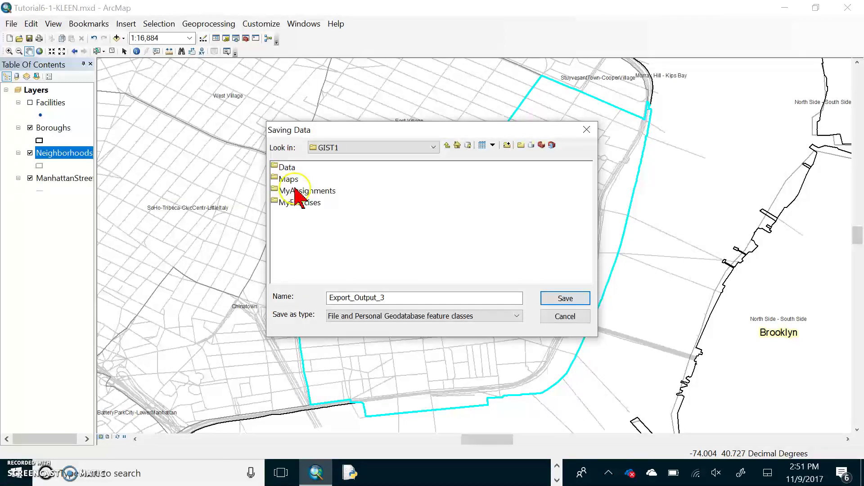
{"action": "double_click", "coordinate": [298, 202]}
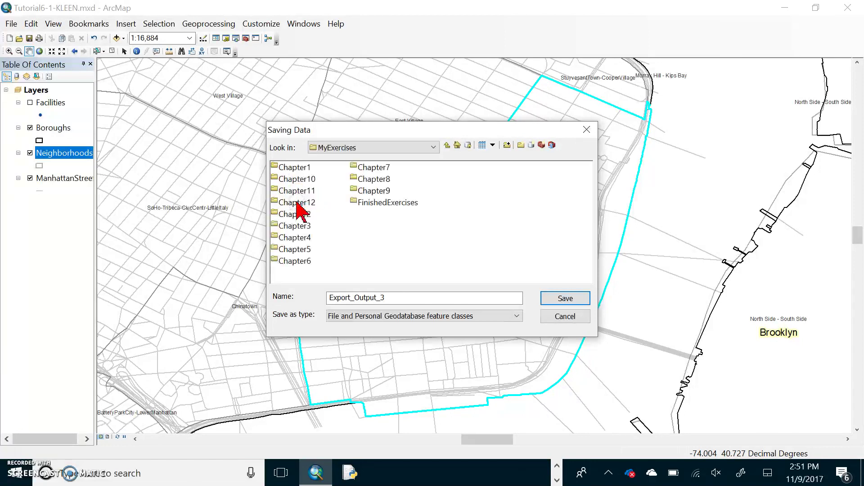
{"action": "double_click", "coordinate": [302, 261]}
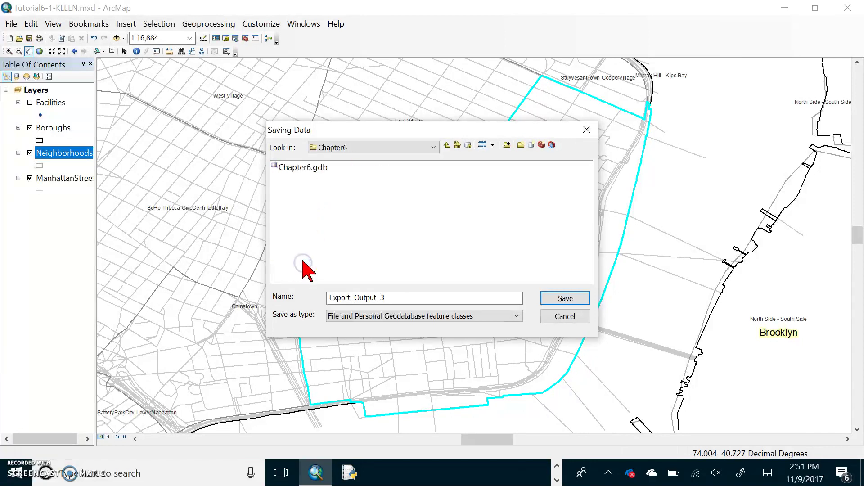
{"action": "double_click", "coordinate": [306, 168]}
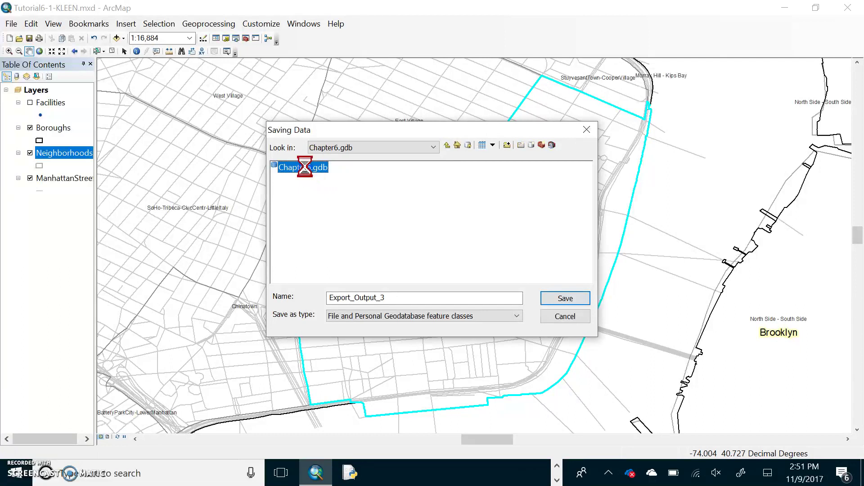
Name the exported feature class LowerEastSide and save it
{"action": "double_click", "coordinate": [399, 299]}
{"action": "key", "text": "BackSpace"}
{"action": "key", "text": "ctrl+z"}
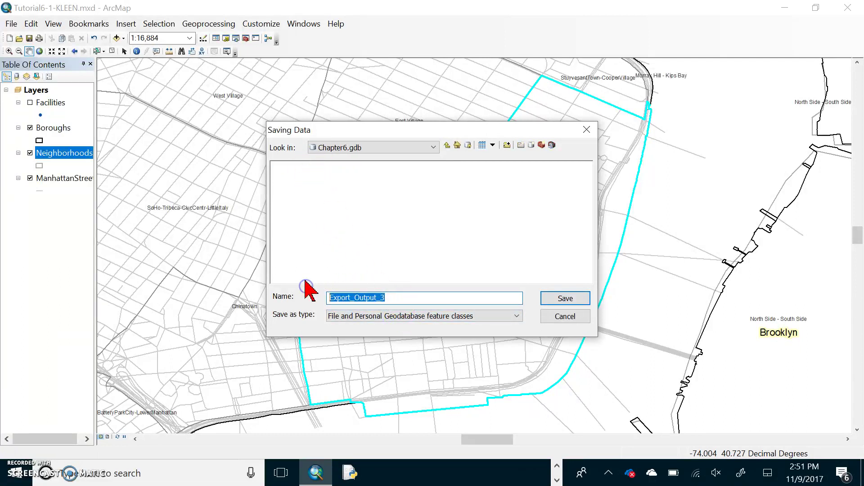
{"action": "type", "text": "LowerEastSide"}
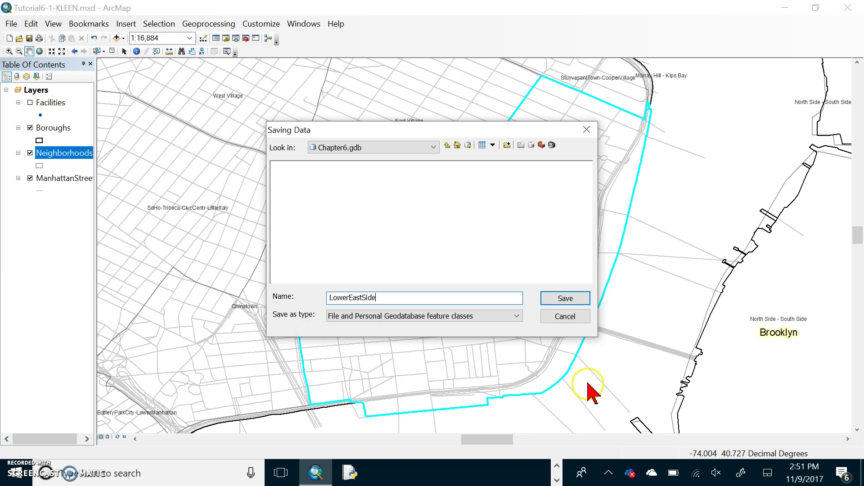
{"action": "left_click", "coordinate": [563, 299]}
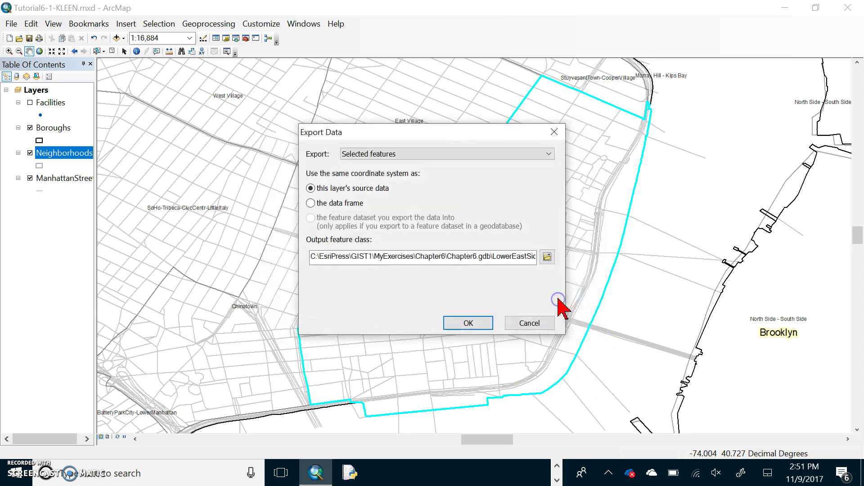
Export the feature, add LowerEastSide to the map, and open its Symbol Selector
{"action": "left_click", "coordinate": [472, 323]}
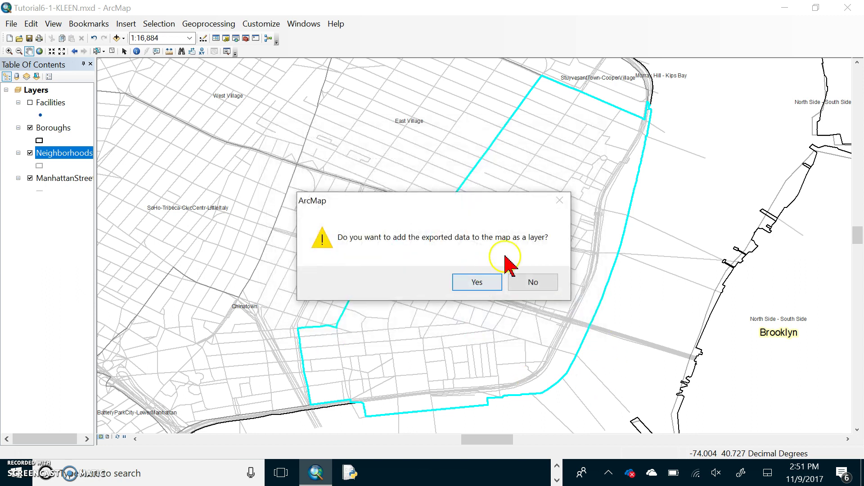
{"action": "left_click", "coordinate": [519, 254]}
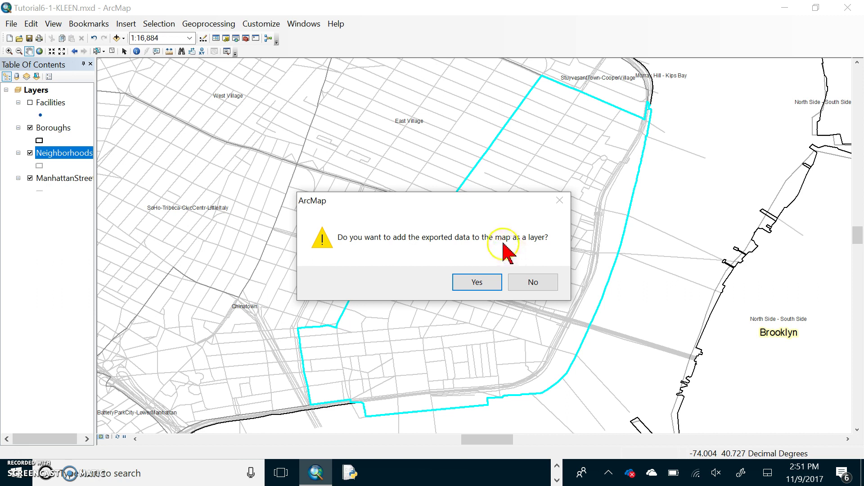
{"action": "left_click", "coordinate": [422, 241]}
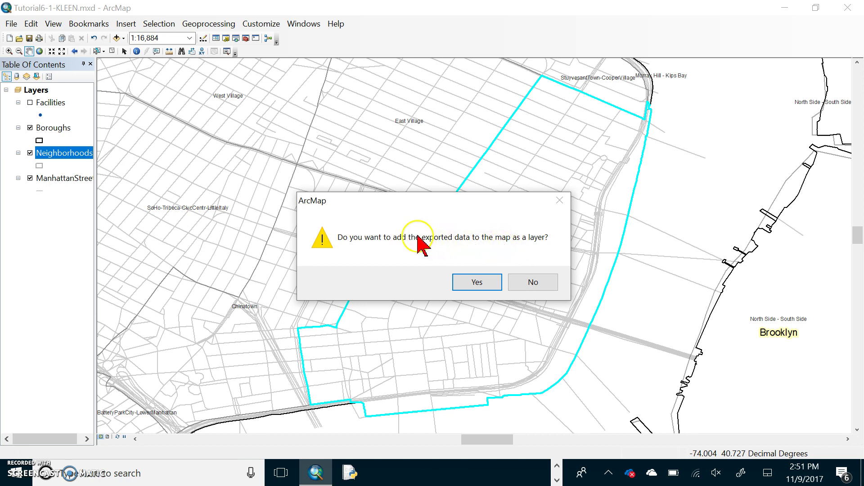
{"action": "left_click", "coordinate": [473, 284]}
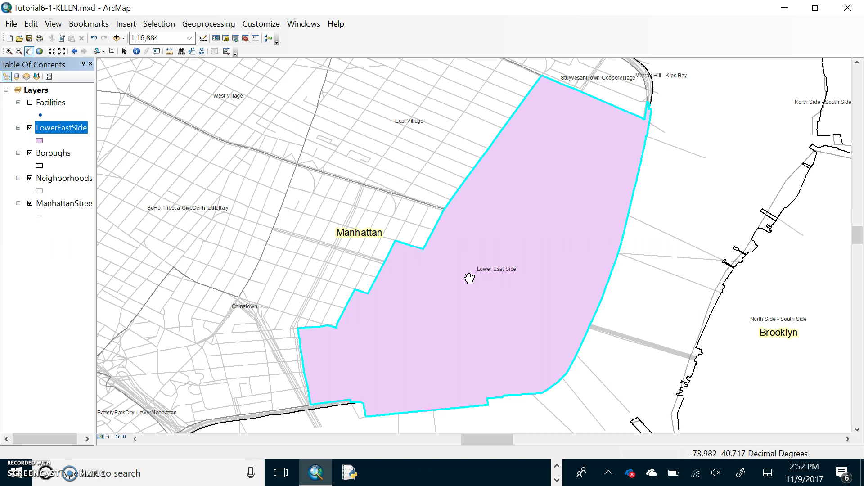
{"action": "left_click", "coordinate": [470, 278]}
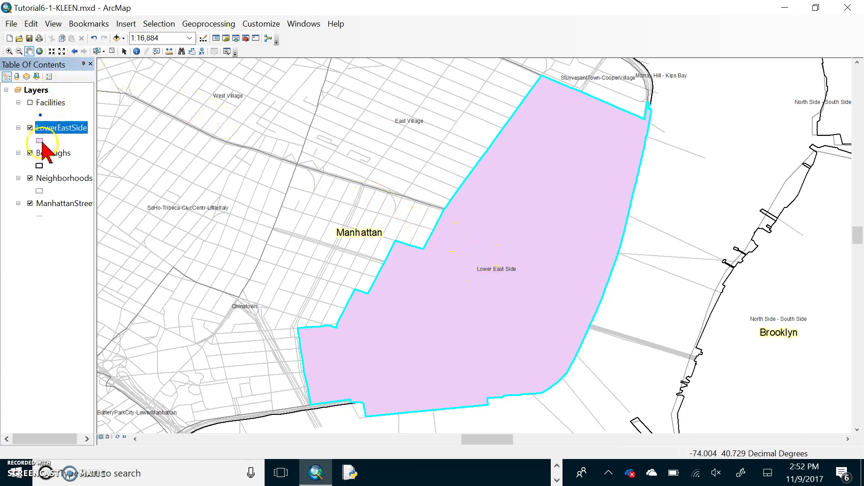
{"action": "left_click", "coordinate": [40, 141]}
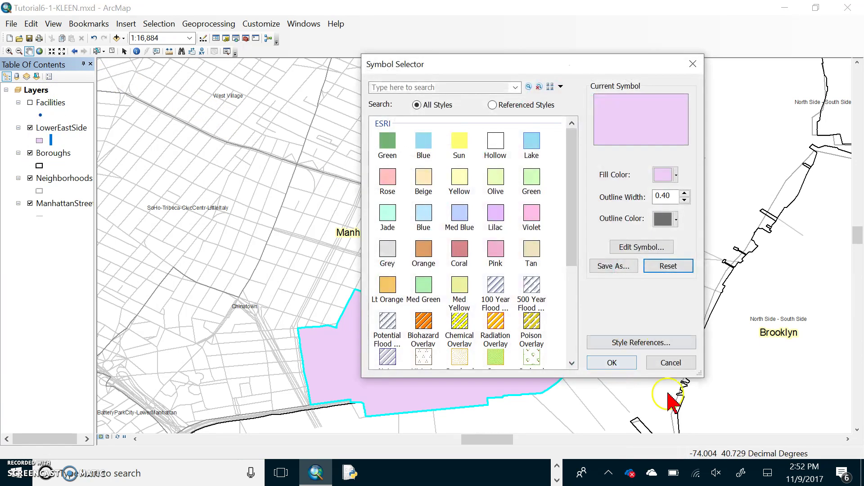
Give LowerEastSide a Hollow symbol with a black outline of width 2
{"action": "left_click", "coordinate": [555, 143]}
{"action": "left_click", "coordinate": [496, 142]}
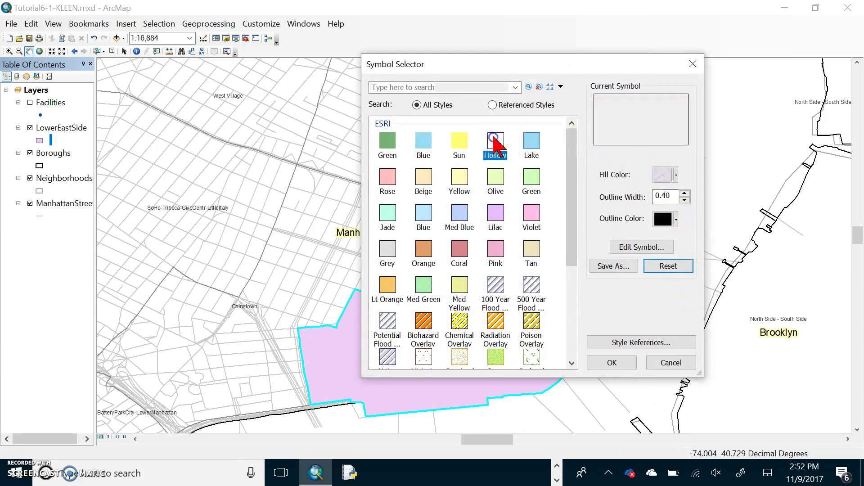
{"action": "left_click", "coordinate": [684, 193]}
{"action": "left_click", "coordinate": [685, 193]}
{"action": "left_click", "coordinate": [684, 193]}
{"action": "left_click", "coordinate": [684, 193]}
{"action": "left_click", "coordinate": [685, 200]}
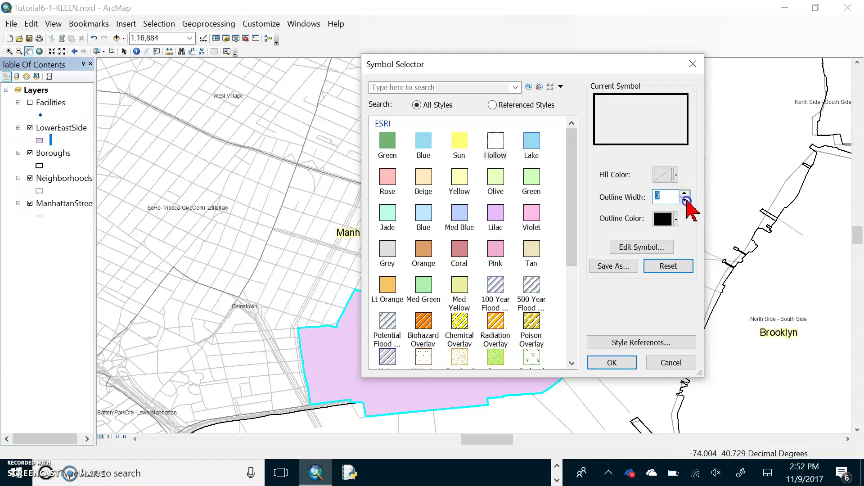
{"action": "left_click", "coordinate": [684, 199]}
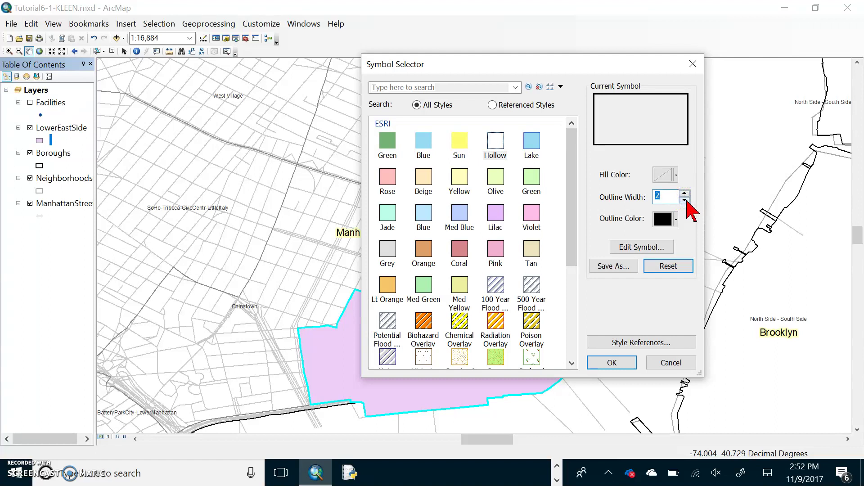
{"action": "left_click", "coordinate": [614, 361]}
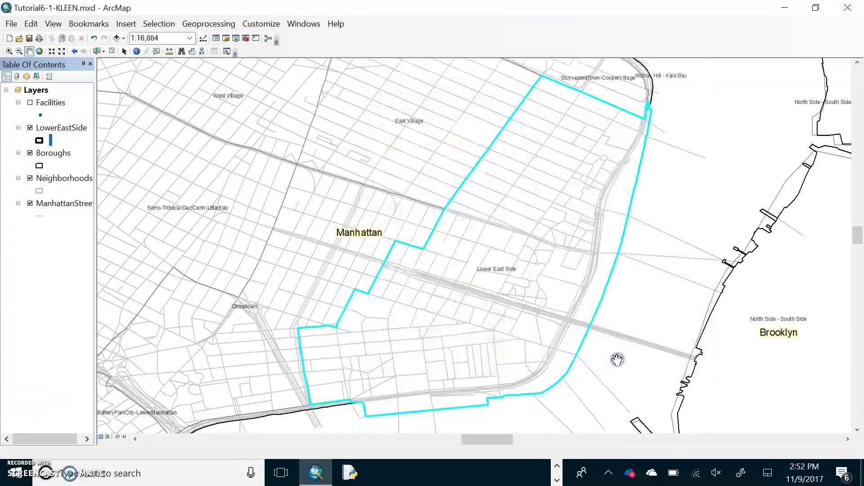
Remove the Neighborhoods layer from the map
{"action": "left_click", "coordinate": [415, 159]}
{"action": "left_click", "coordinate": [411, 160]}
{"action": "right_click", "coordinate": [71, 184]}
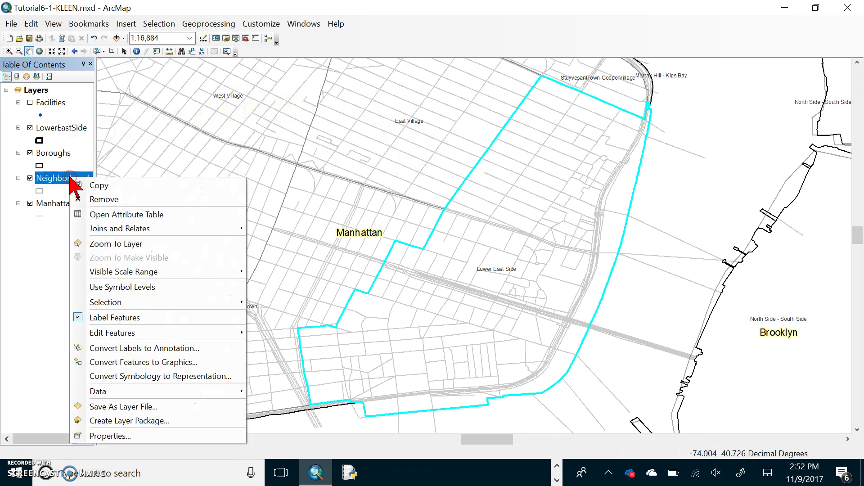
{"action": "left_click", "coordinate": [102, 199]}
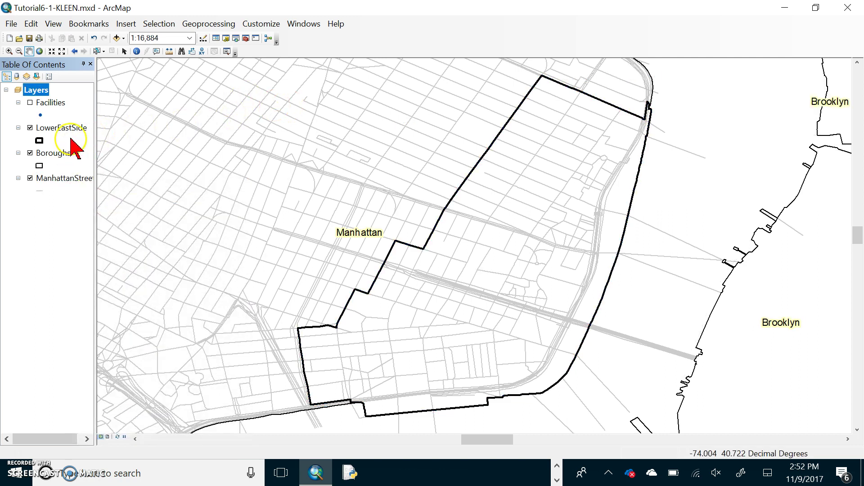
Remove the Boroughs layer from the map
{"action": "right_click", "coordinate": [62, 154]}
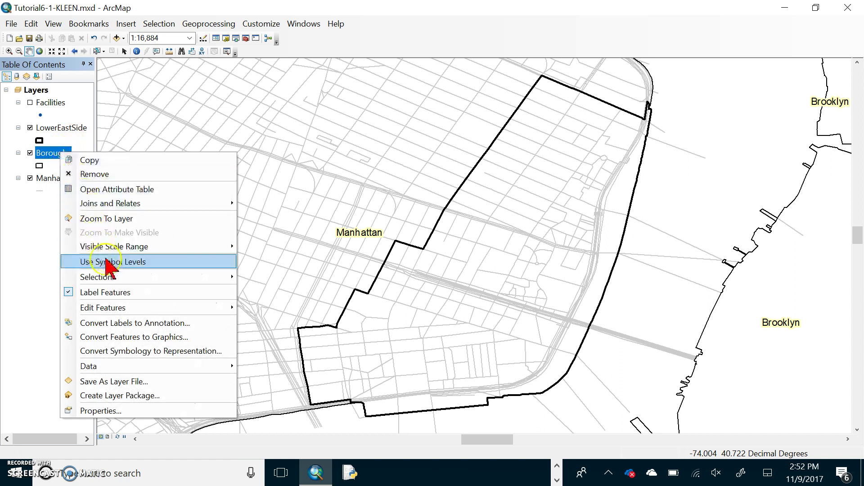
{"action": "left_click", "coordinate": [118, 294]}
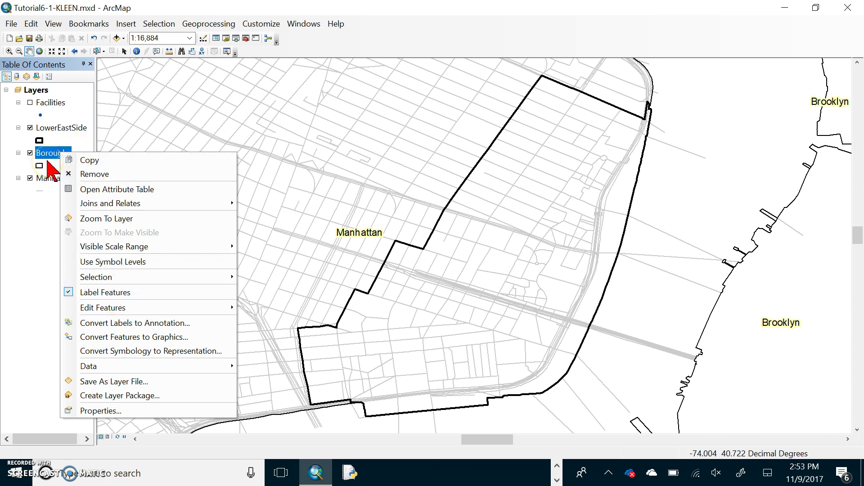
{"action": "left_click", "coordinate": [111, 175]}
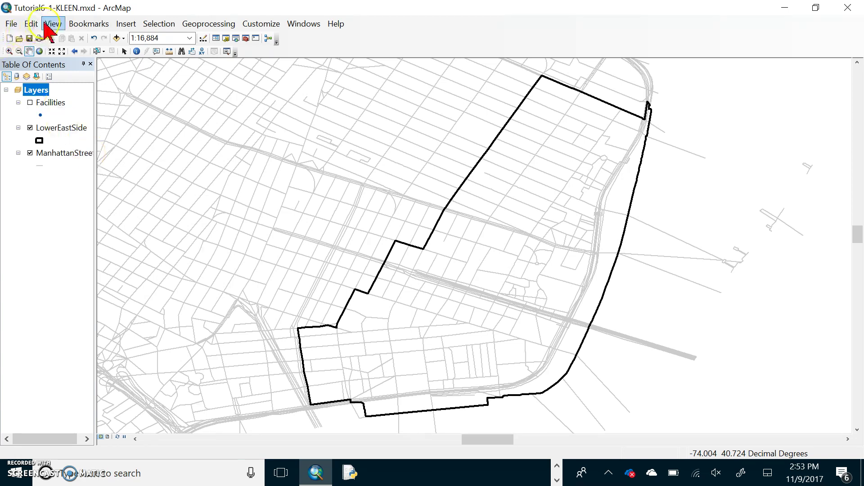
Select by location the ManhattanStreets features intersecting LowerEastSide, yielding 1906 streets
{"action": "left_click", "coordinate": [158, 25]}
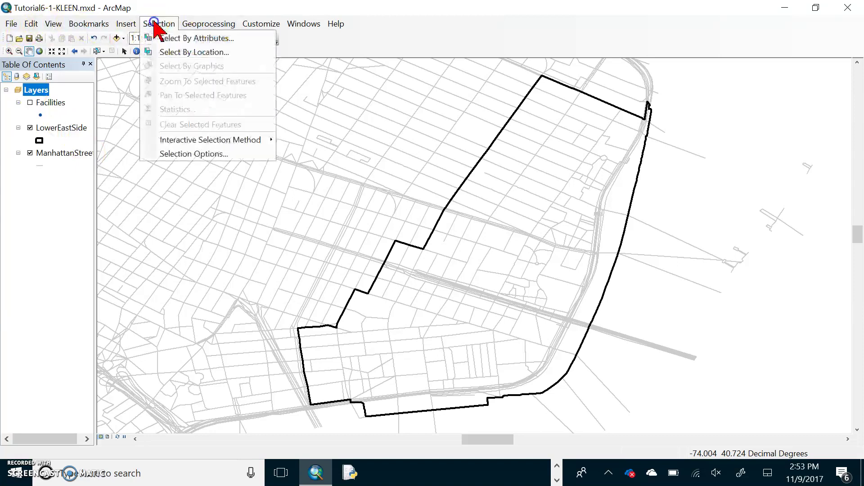
{"action": "left_click", "coordinate": [173, 53]}
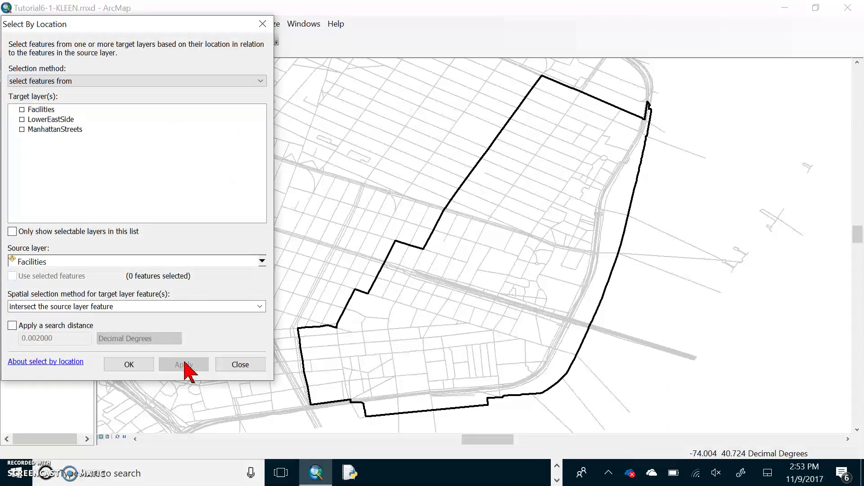
{"action": "left_click", "coordinate": [85, 82]}
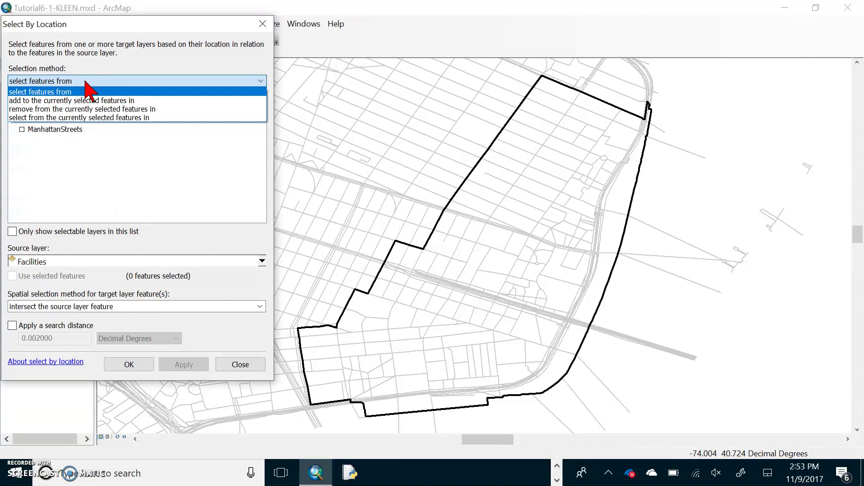
{"action": "left_click", "coordinate": [23, 131]}
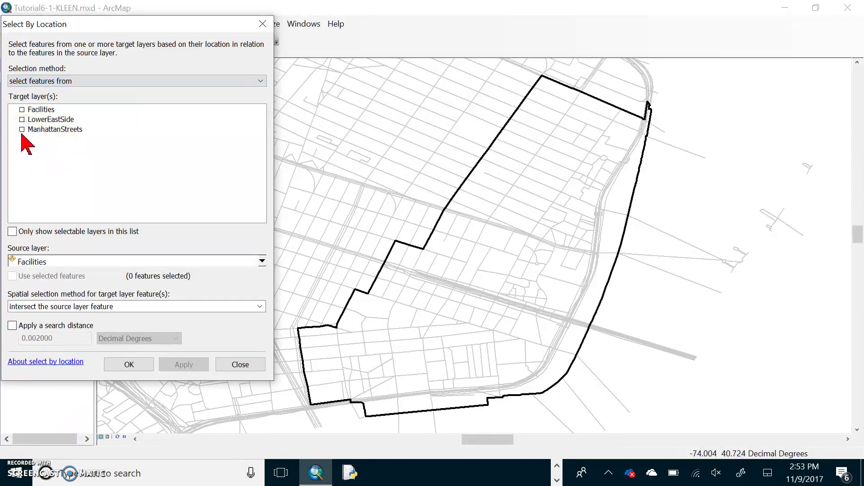
{"action": "left_click", "coordinate": [22, 130]}
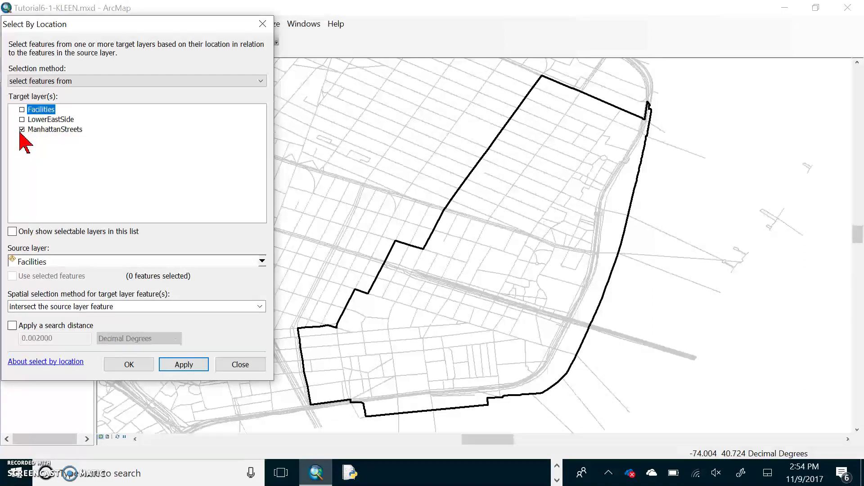
{"action": "left_click", "coordinate": [23, 135]}
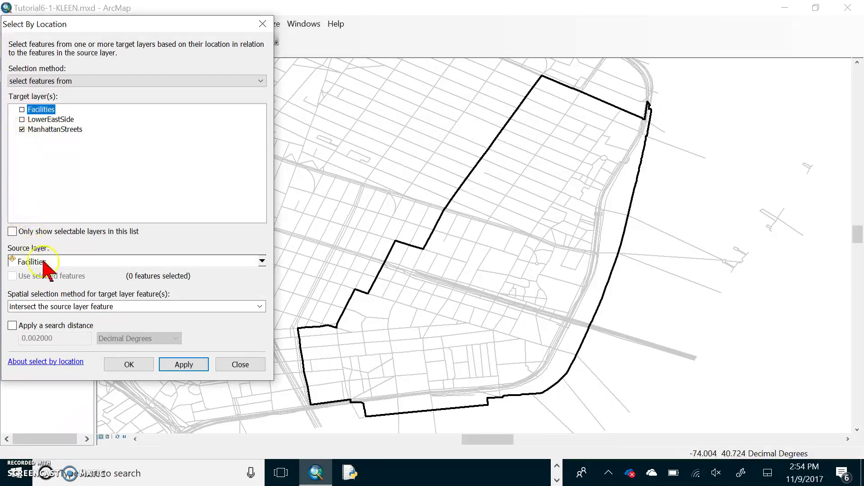
{"action": "left_click", "coordinate": [262, 262]}
{"action": "left_click", "coordinate": [77, 287]}
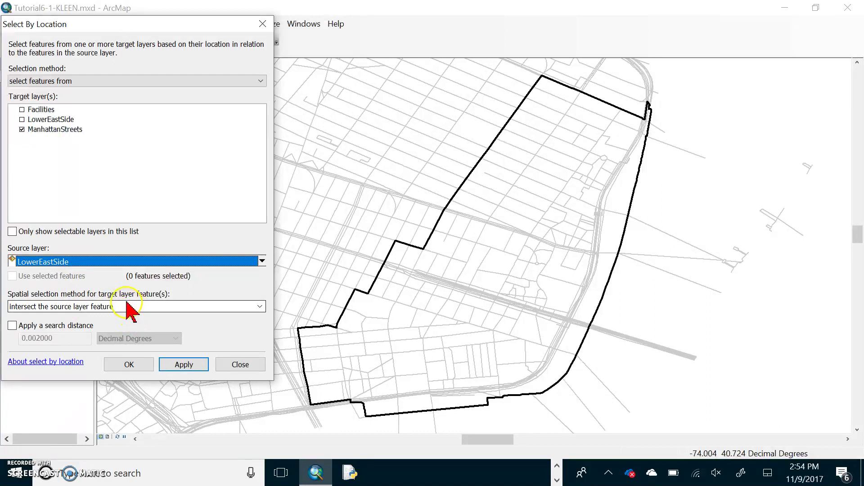
{"action": "left_click", "coordinate": [178, 366]}
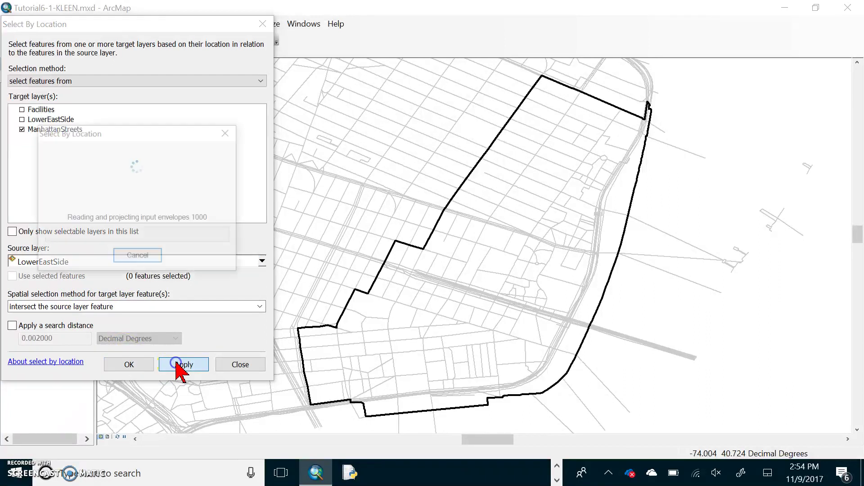
{"action": "left_click", "coordinate": [135, 365]}
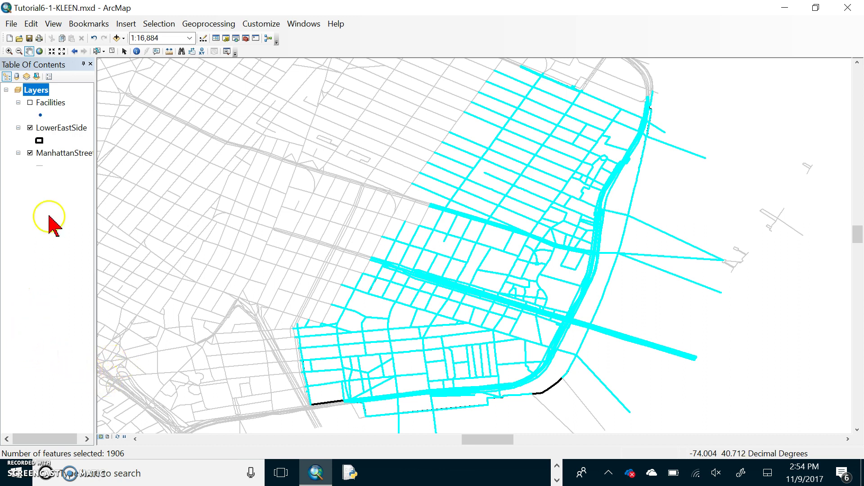
Begin exporting the selected ManhattanStreets features and choose the output location
{"action": "left_click", "coordinate": [53, 153]}
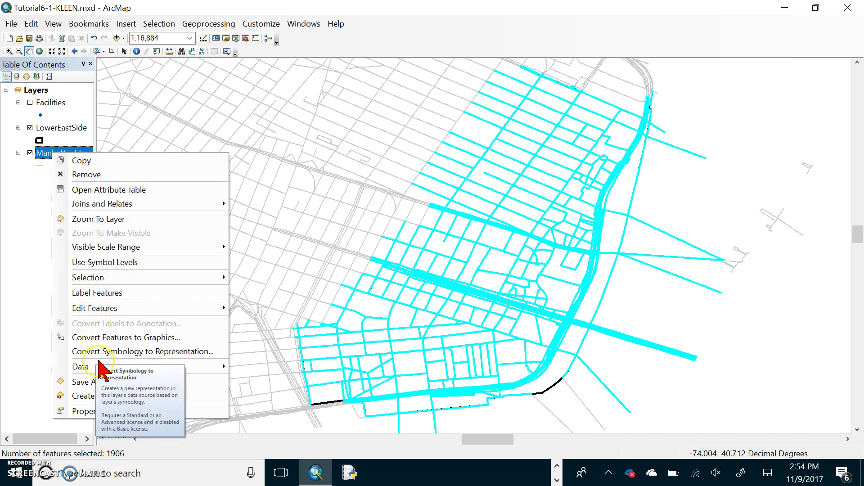
{"action": "mouse_move", "coordinate": [100, 368]}
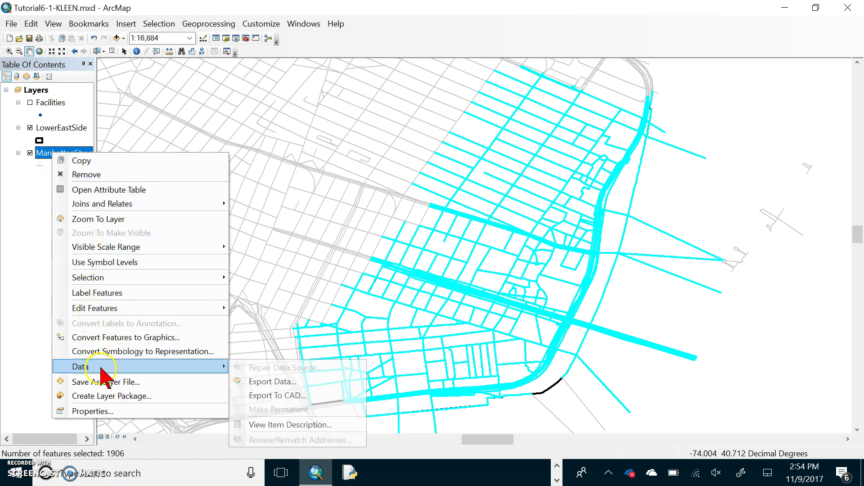
{"action": "left_click", "coordinate": [267, 382]}
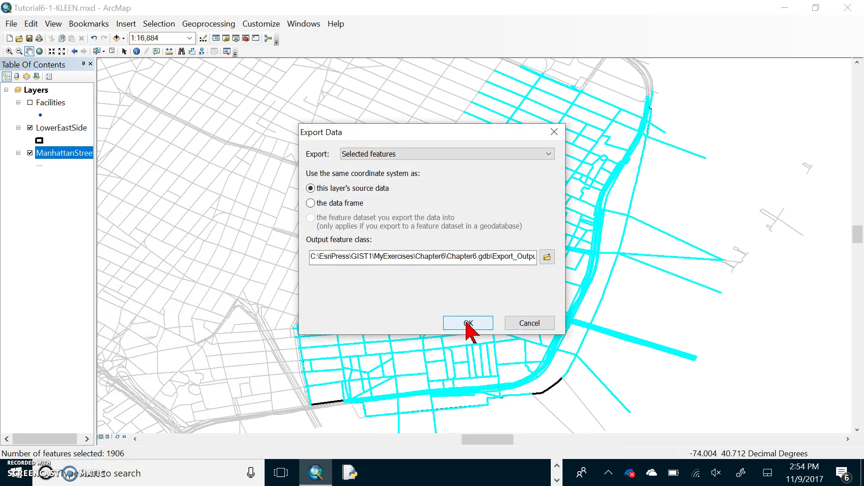
{"action": "left_click", "coordinate": [468, 323]}
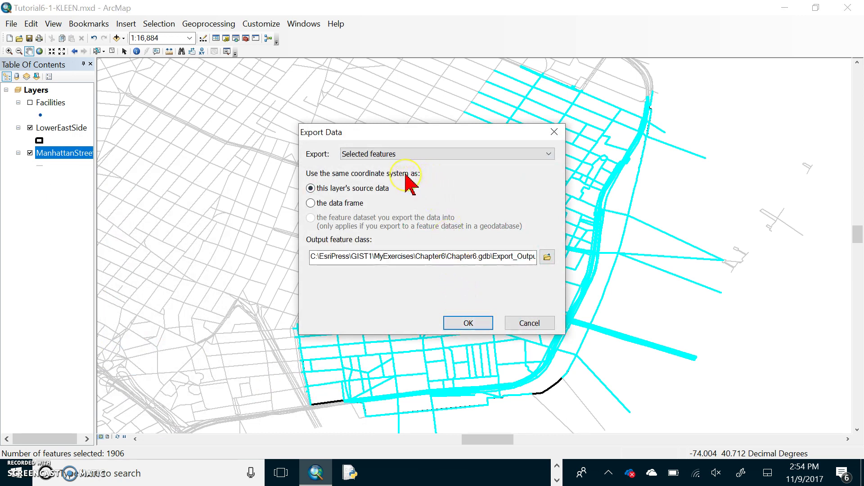
{"action": "left_click", "coordinate": [547, 256]}
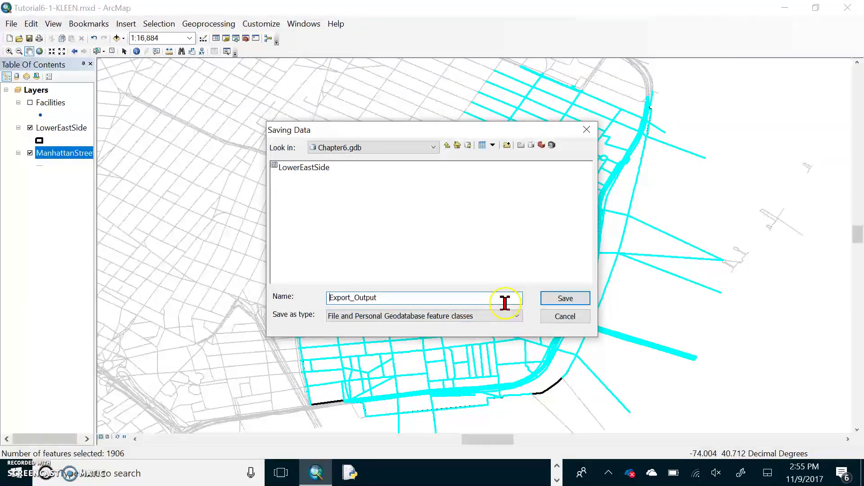
Name the output ManhattenStreets in Chapter6.gdb and run the export
{"action": "left_click_drag", "start_coordinate": [498, 298], "coordinate": [232, 272]}
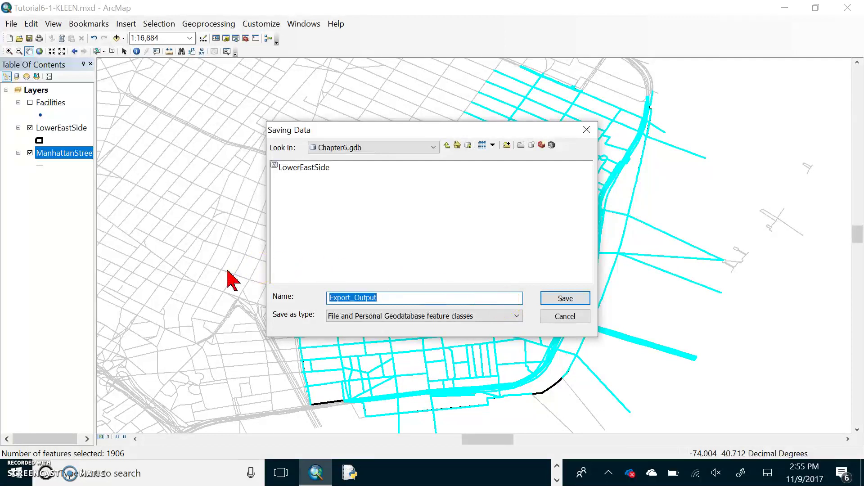
{"action": "type", "text": "MM"}
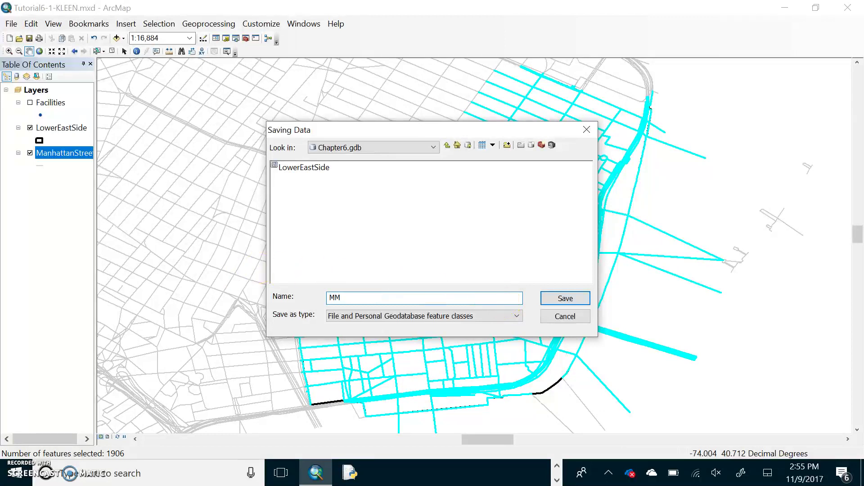
{"action": "key", "text": "BackSpace"}
{"action": "type", "text": "anhattenStreets"}
{"action": "key", "text": "Return"}
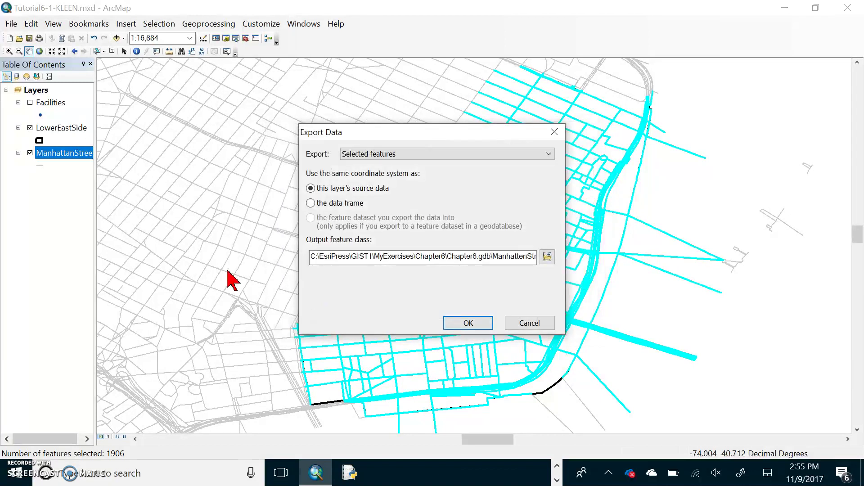
{"action": "left_click", "coordinate": [469, 324]}
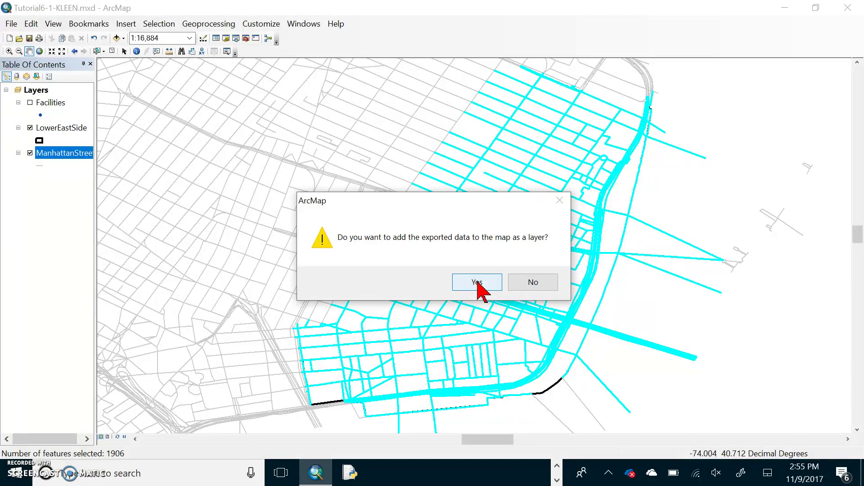
Add the exported streets to the map as a layer and rename it LowerEastSideStreetss
{"action": "left_click", "coordinate": [478, 283]}
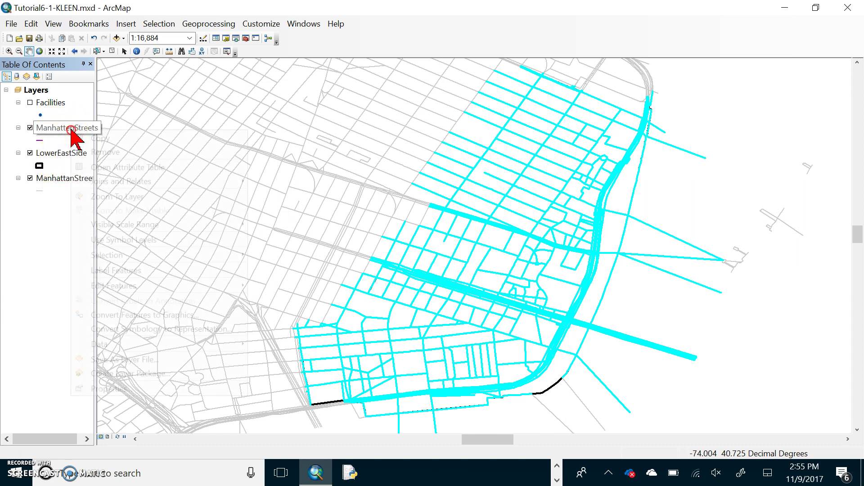
{"action": "right_click", "coordinate": [72, 130]}
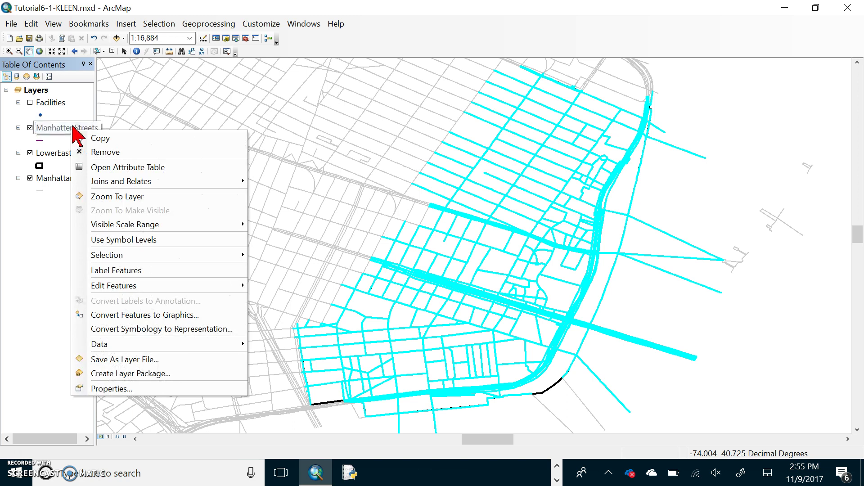
{"action": "left_click", "coordinate": [75, 129]}
{"action": "left_click", "coordinate": [74, 130]}
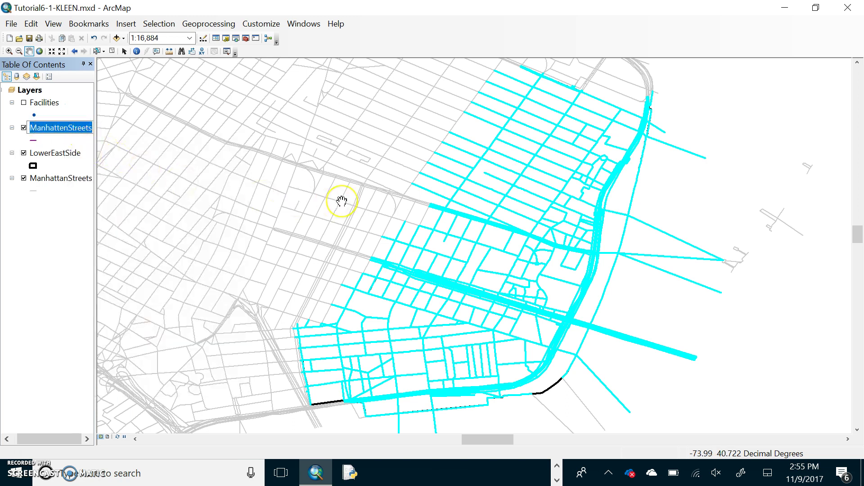
{"action": "type", "text": "Lower"}
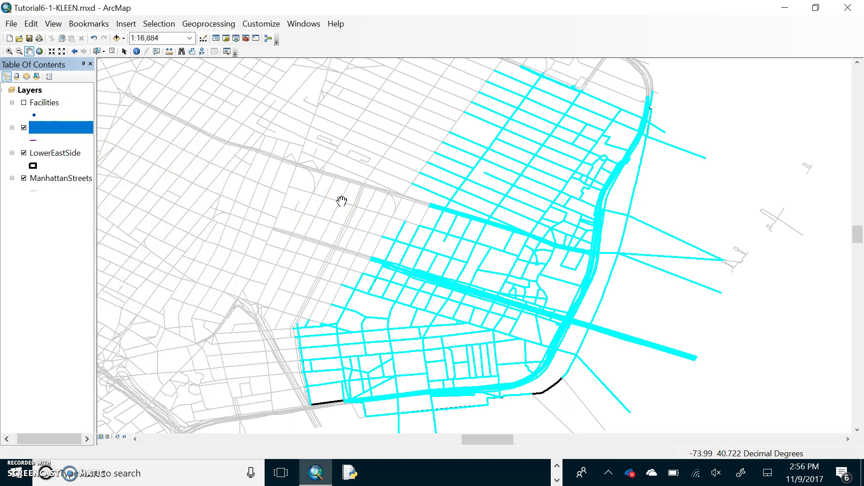
{"action": "type", "text": "EastSie"}
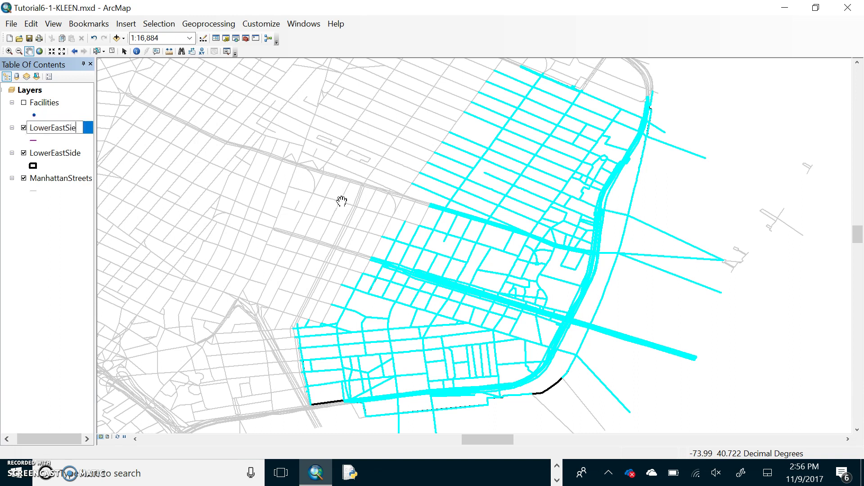
{"action": "key", "text": "BackSpace"}
{"action": "type", "text": "deStreetss"}
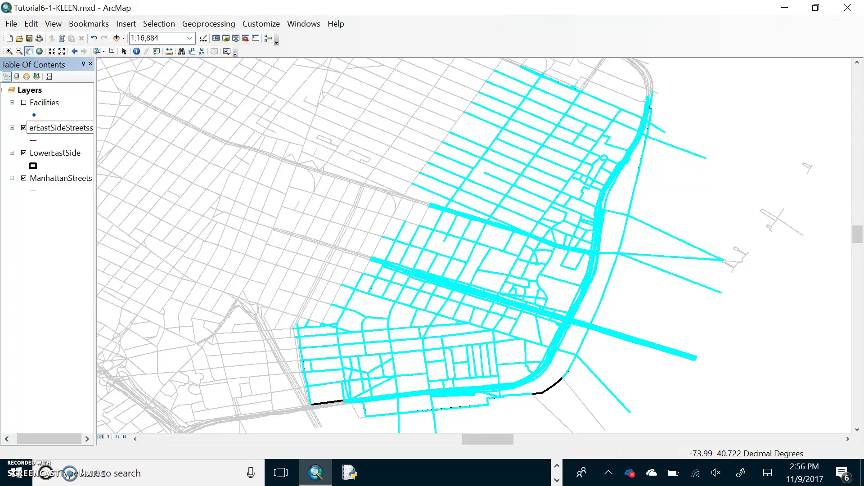
{"action": "key", "text": "Return"}
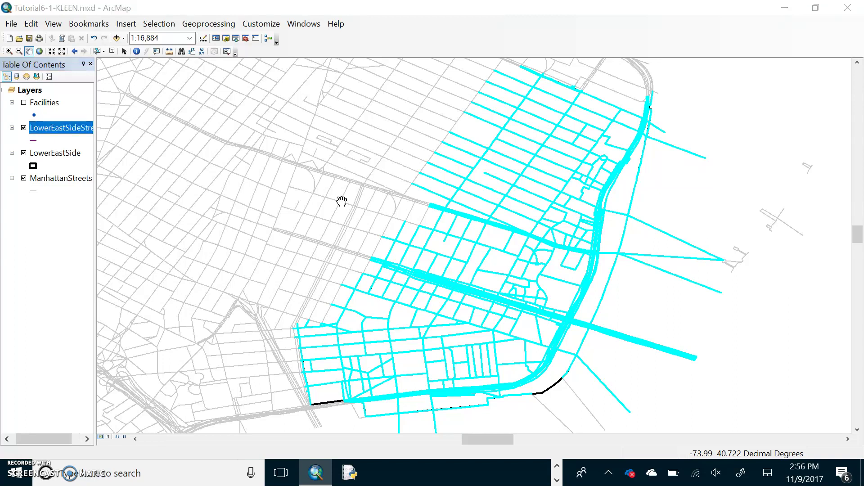
{"action": "key", "text": "XF86AudioMute"}
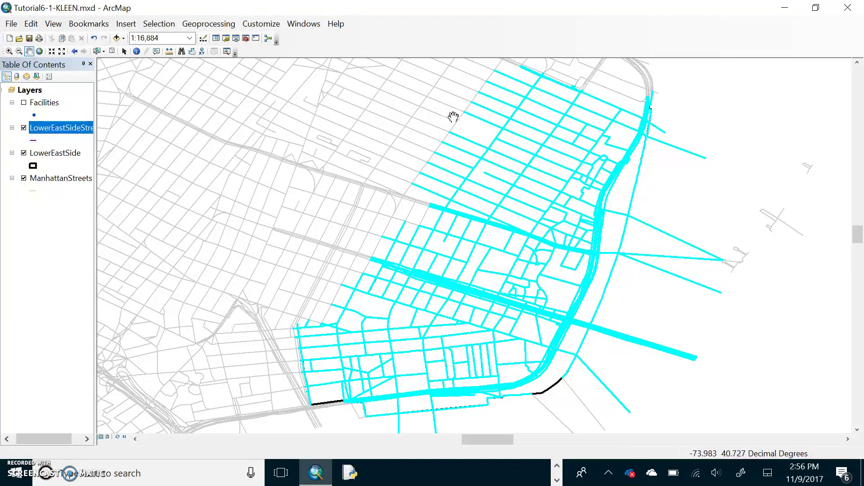
{"action": "key", "text": "XF86AudioMute"}
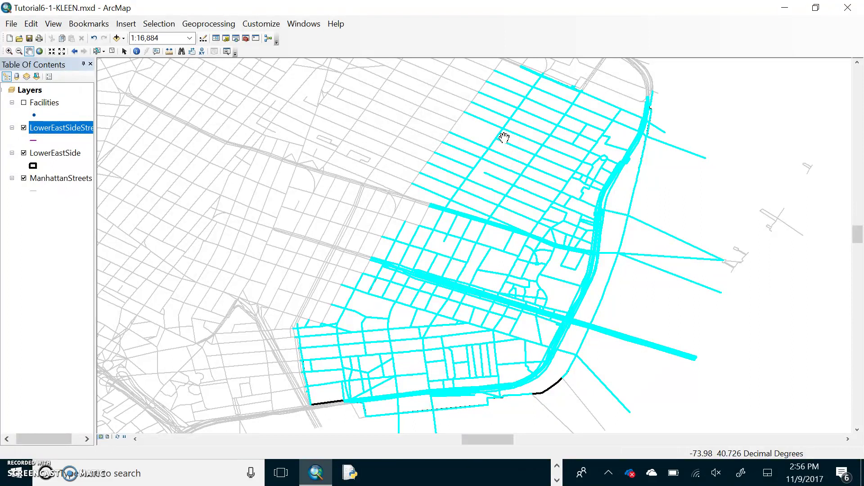
Change the LowerEastSideStreetss line symbol to gray with width 2 in the Symbol Selector
{"action": "left_click", "coordinate": [529, 128]}
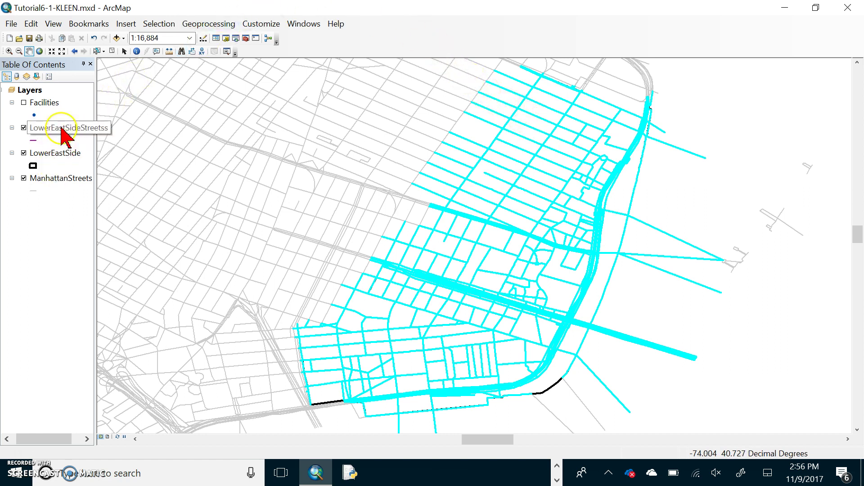
{"action": "left_click", "coordinate": [33, 140]}
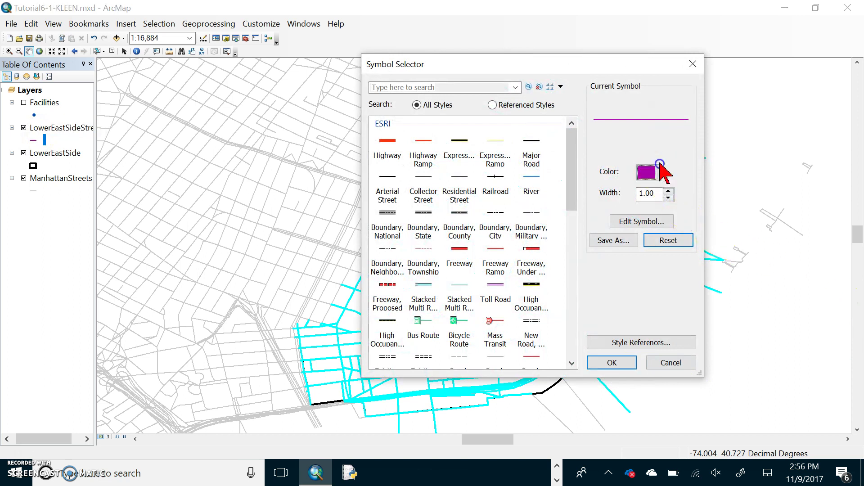
{"action": "left_click", "coordinate": [657, 171]}
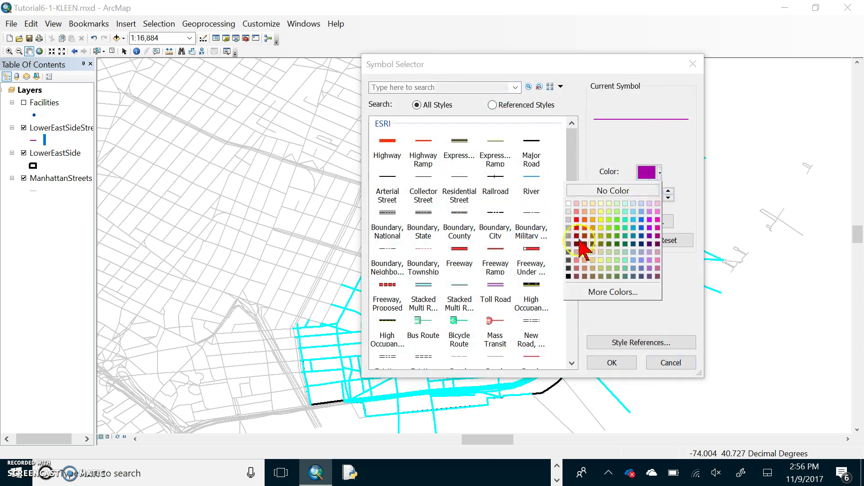
{"action": "left_click", "coordinate": [569, 227]}
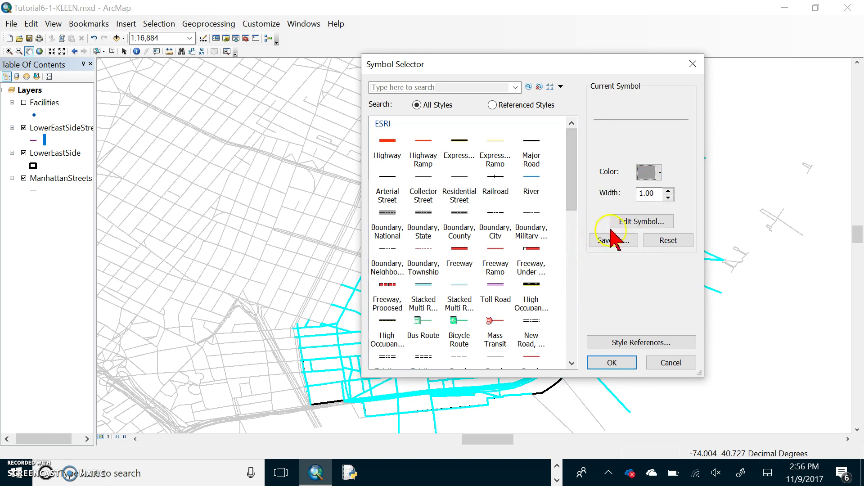
{"action": "left_click", "coordinate": [669, 190]}
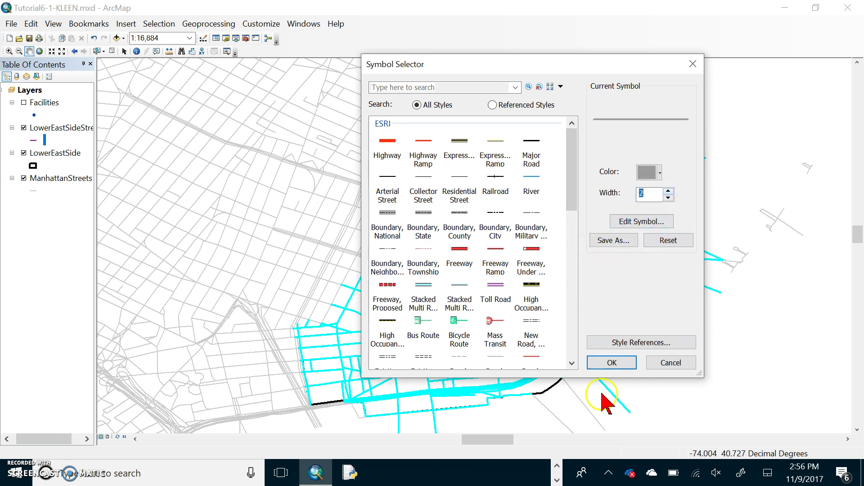
{"action": "left_click", "coordinate": [613, 364]}
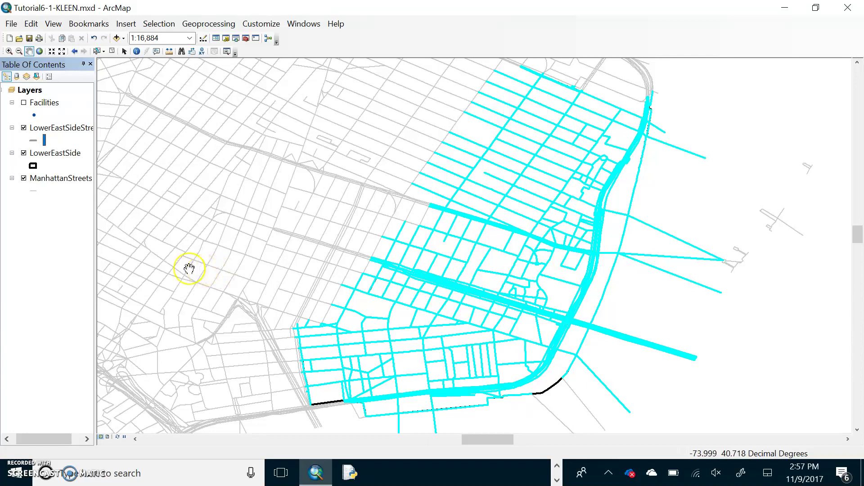
Remove the ManhattanStreets layer and move LowerEastSideStreetss below the LowerEastSide boundary layer
{"action": "right_click", "coordinate": [61, 178]}
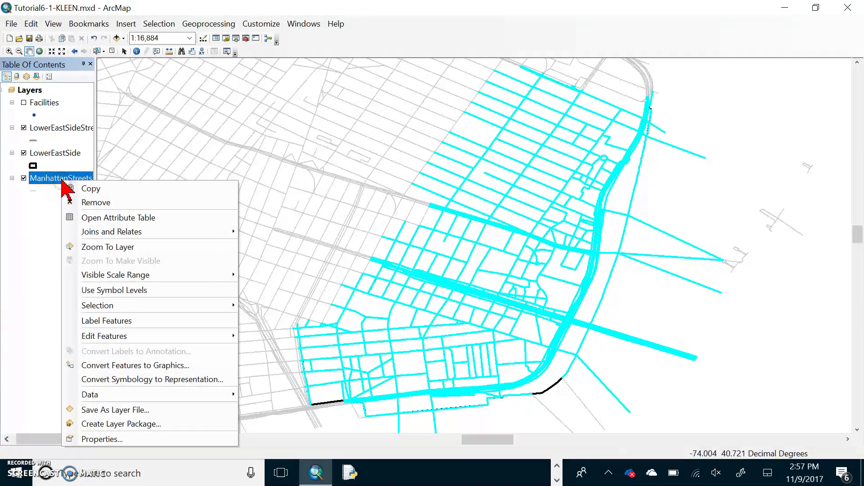
{"action": "left_click", "coordinate": [90, 202]}
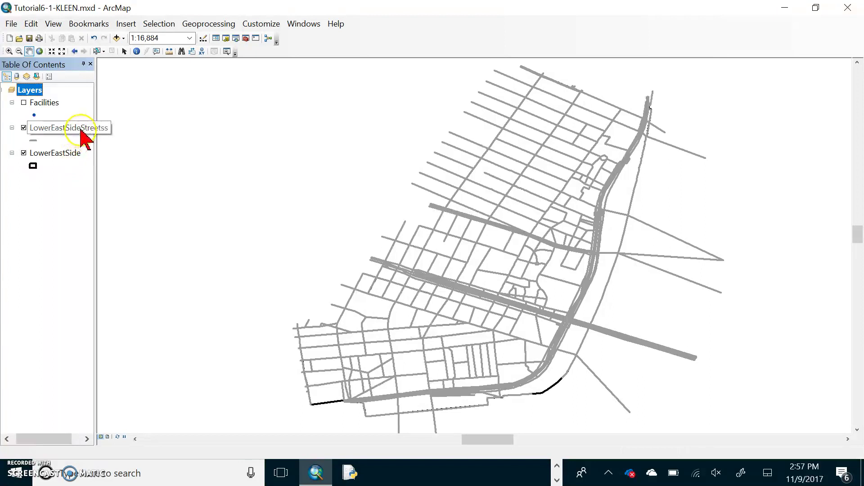
{"action": "left_click_drag", "start_coordinate": [80, 130], "coordinate": [77, 166]}
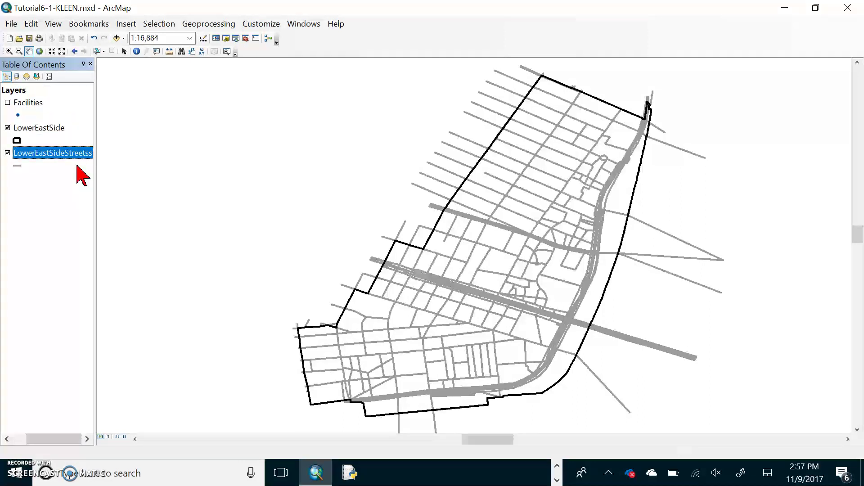